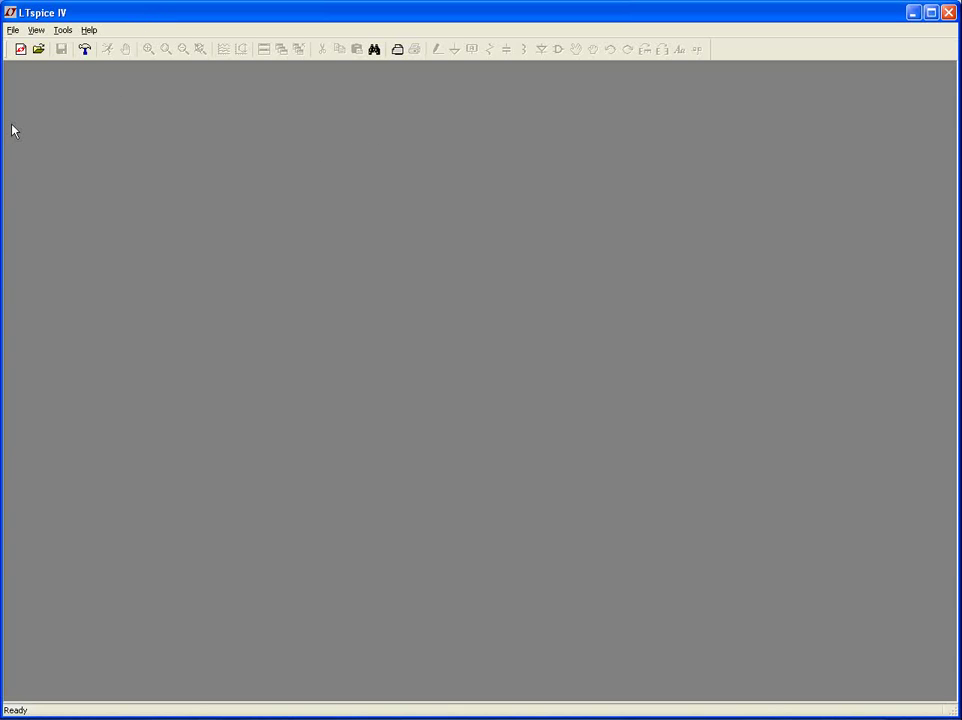
Create a new blank schematic and check that the Show Grid option is enabled.
left_click(20, 50)
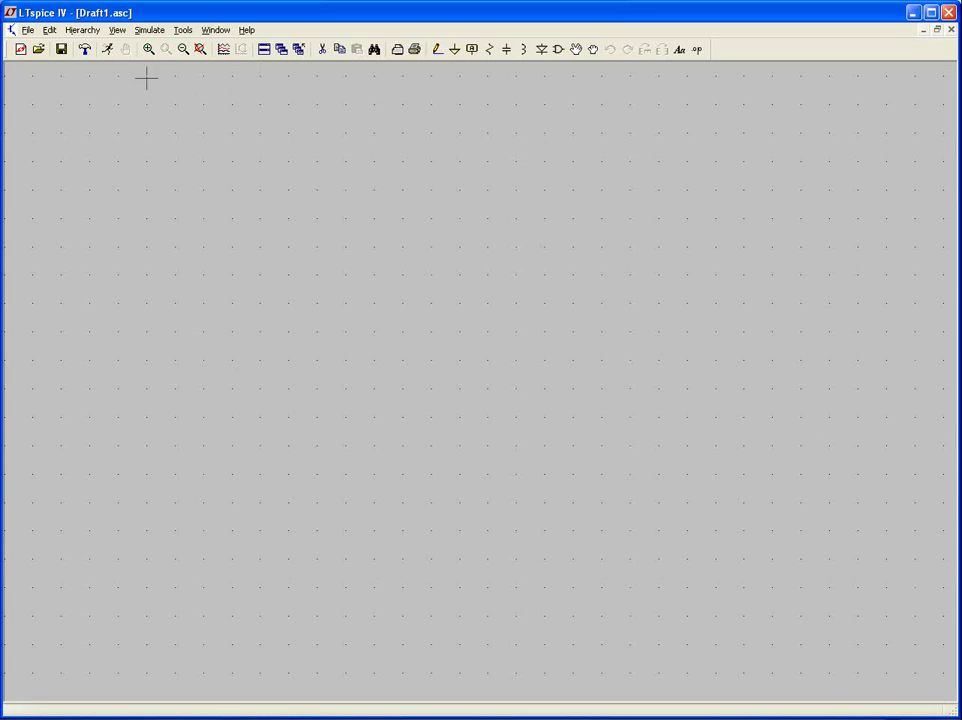
left_click(118, 31)
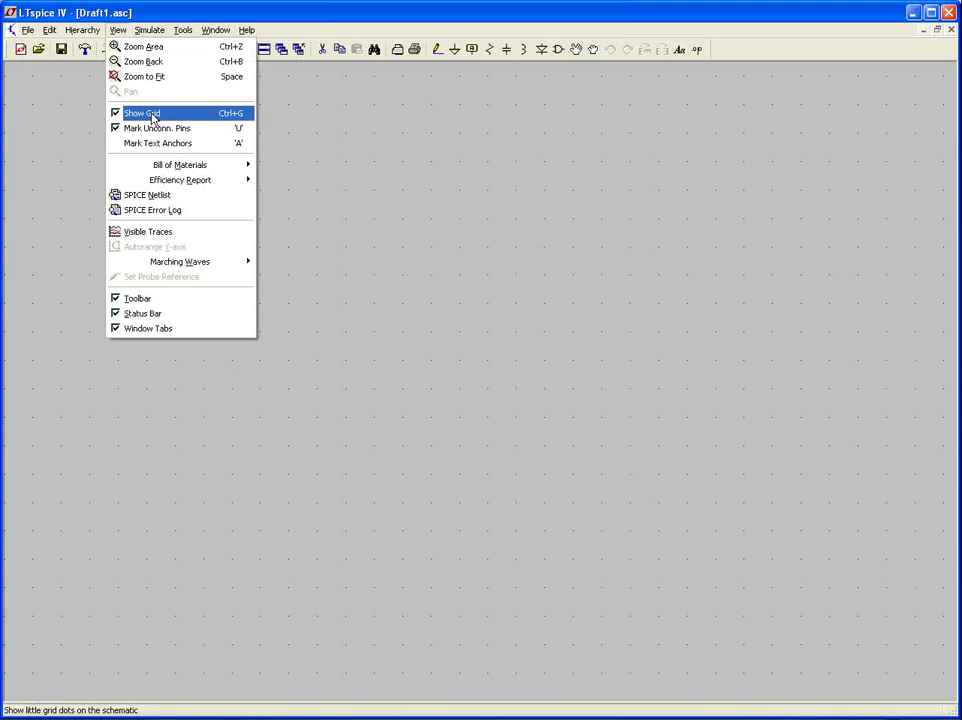
left_click(320, 14)
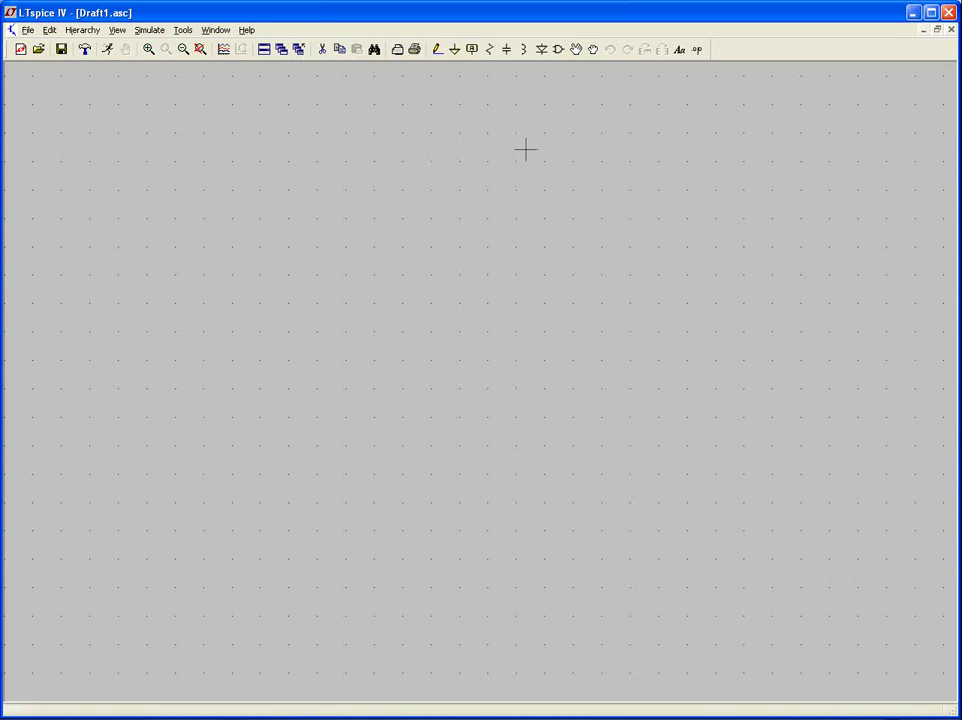
Place a voltage source component in the left-centre area of the schematic.
left_click(560, 49)
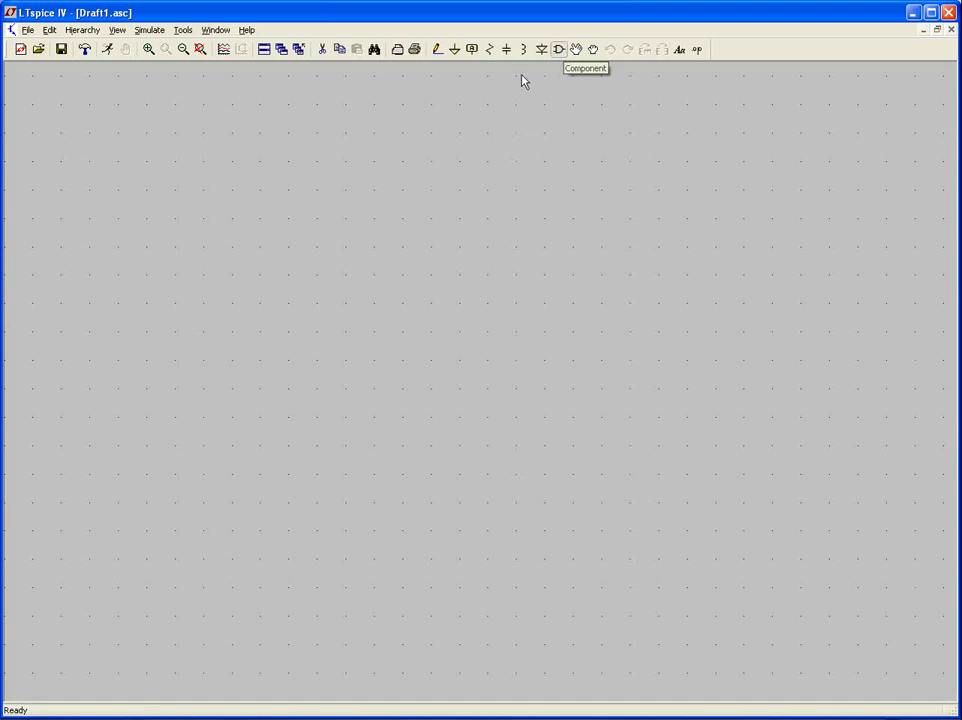
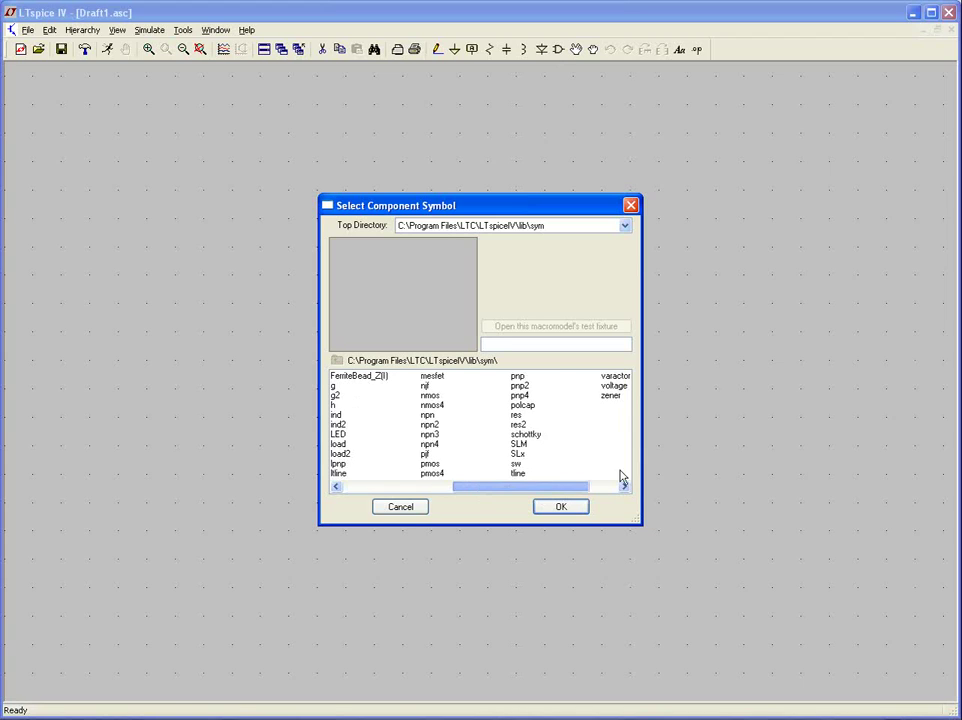
left_click(608, 490)
left_click(608, 490)
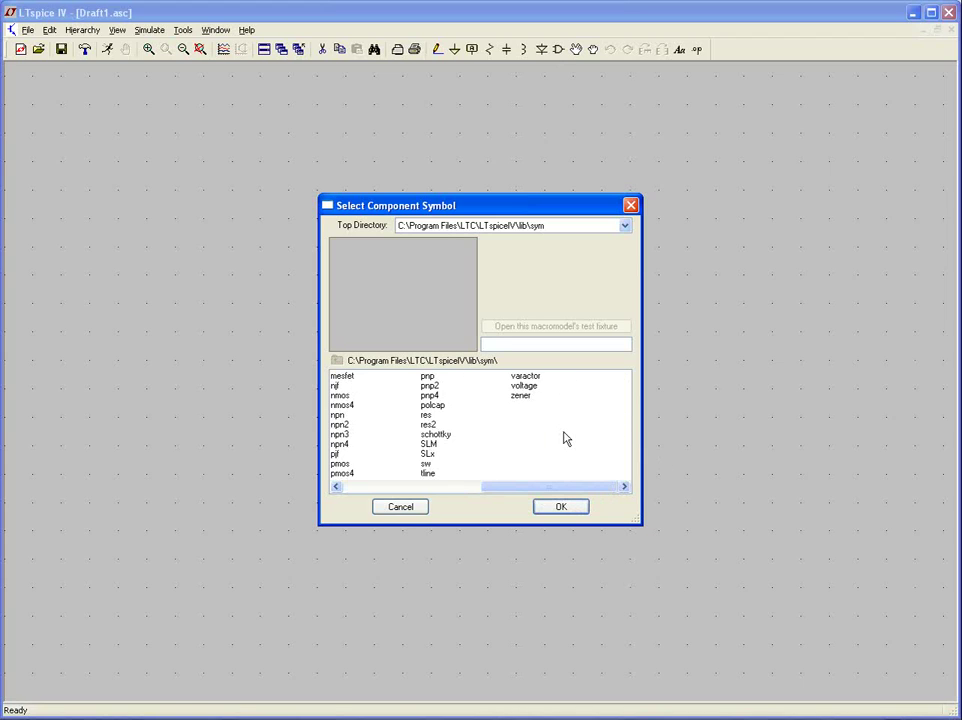
left_click(528, 386)
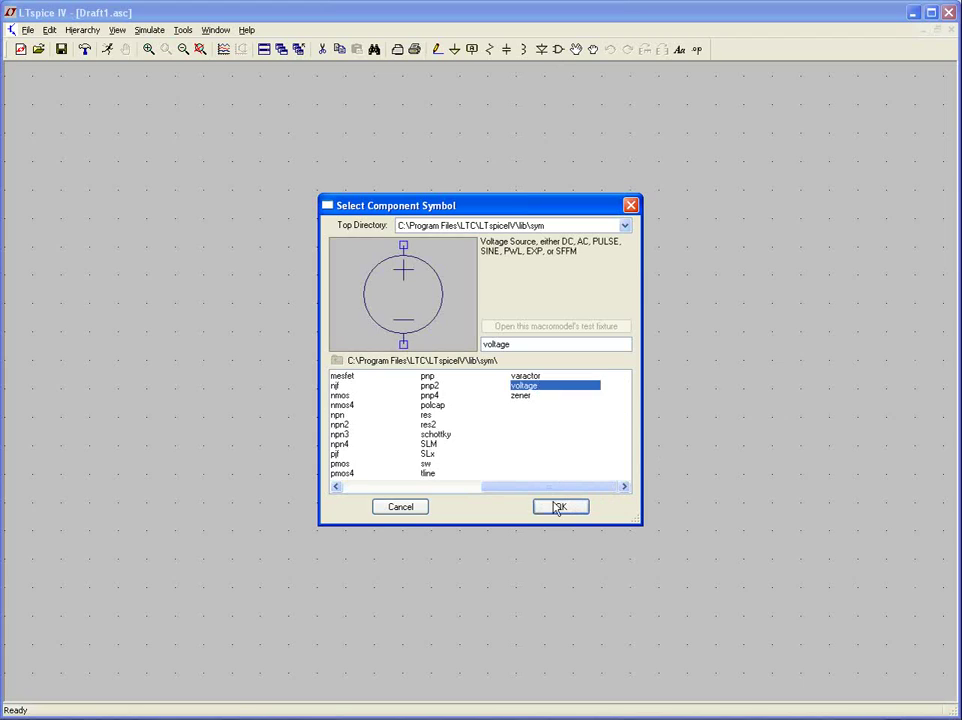
left_click(557, 507)
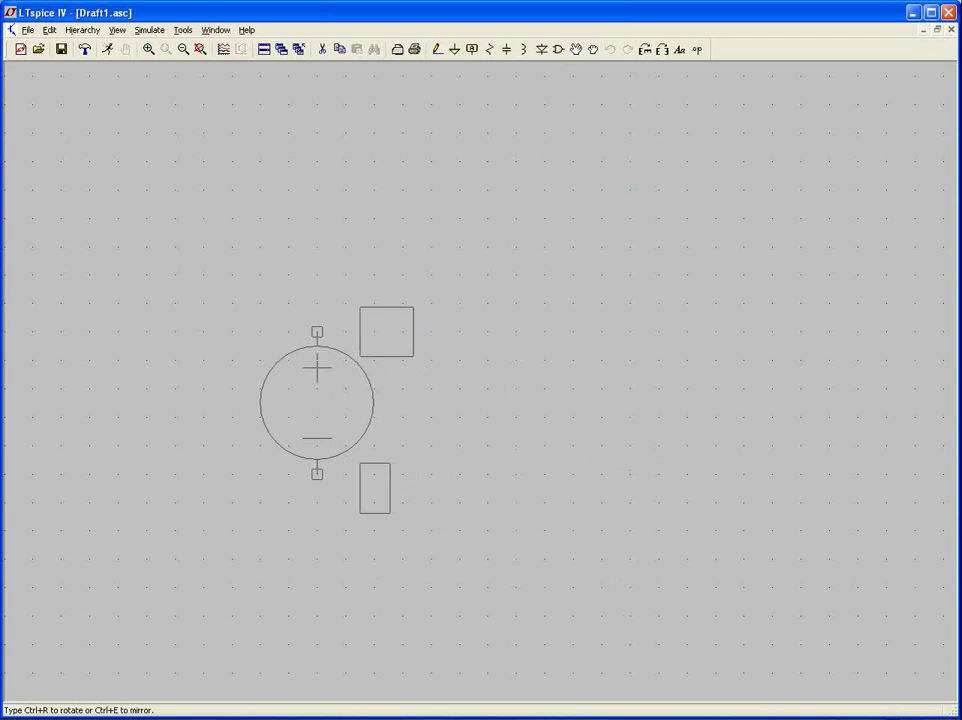
left_click(317, 400)
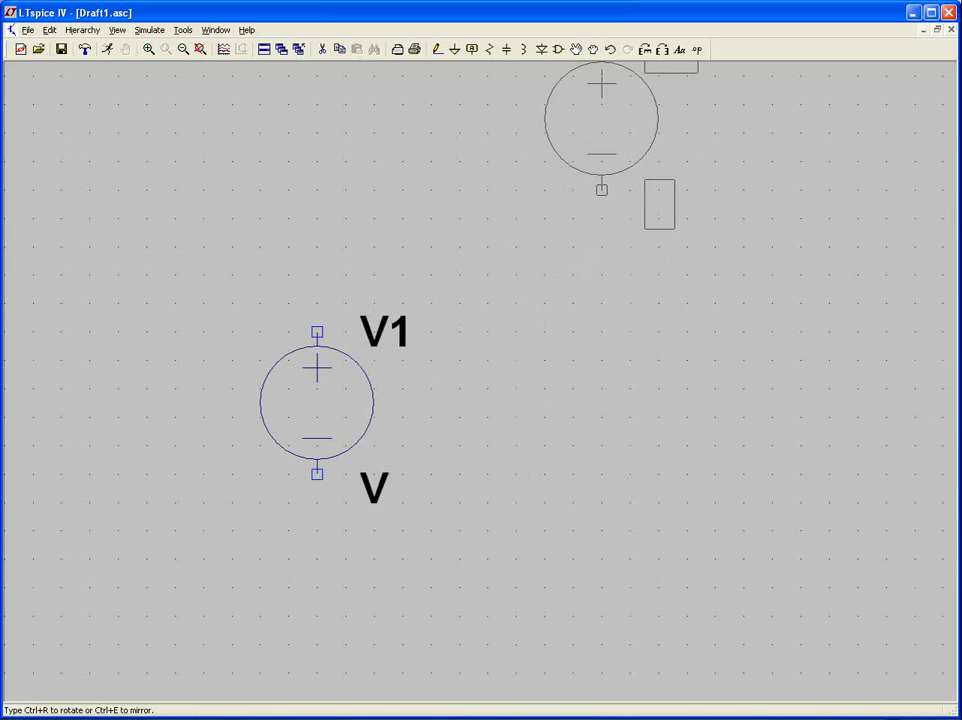
Place the ideal single-pole opamp component from the Opamps library above and to the right of the voltage source.
left_click(560, 50)
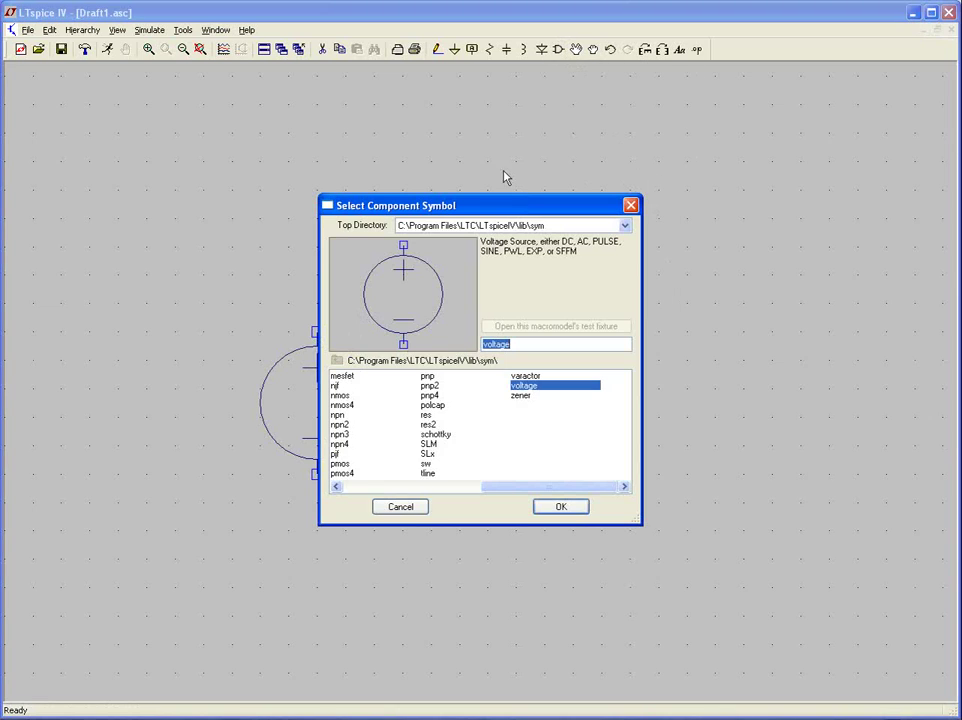
left_click_drag(528, 490, 370, 490)
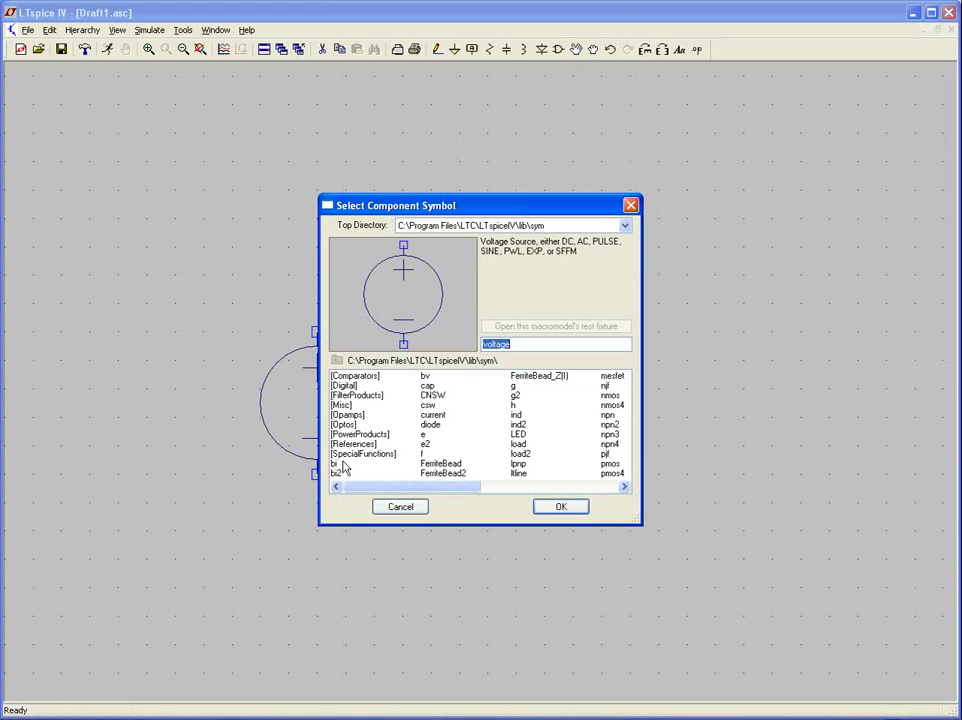
double_click(350, 414)
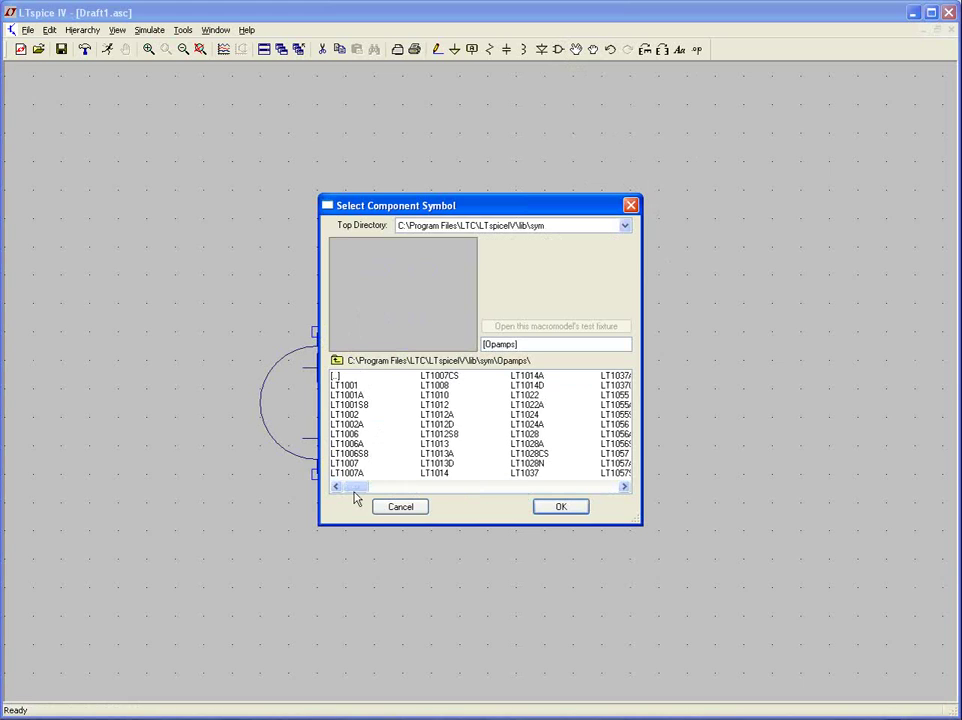
left_click(355, 406)
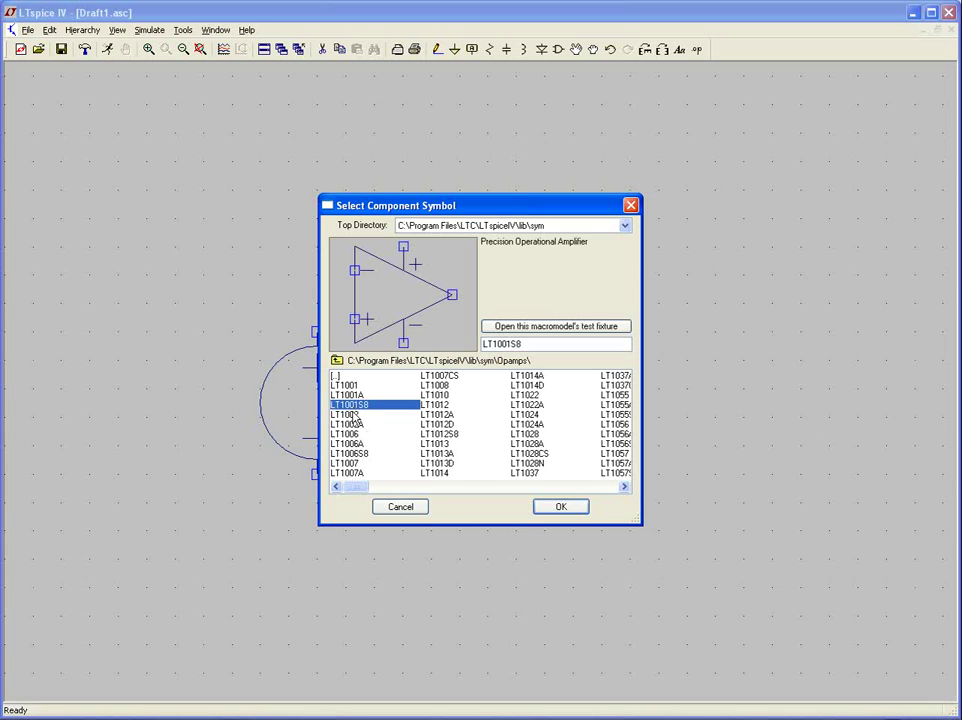
left_click(350, 475)
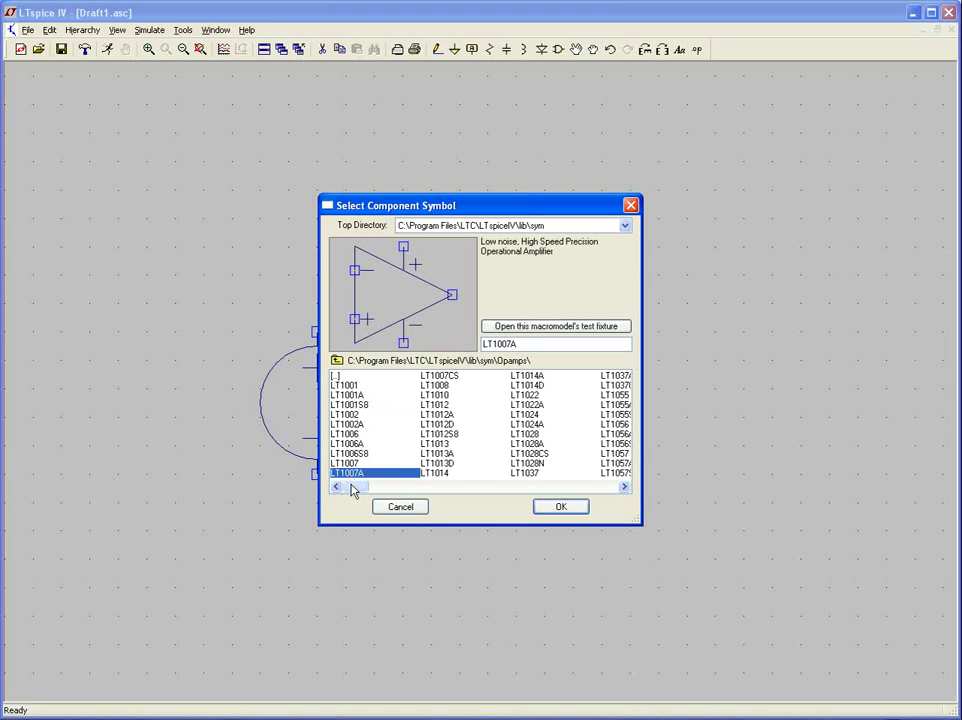
left_click_drag(356, 492, 610, 485)
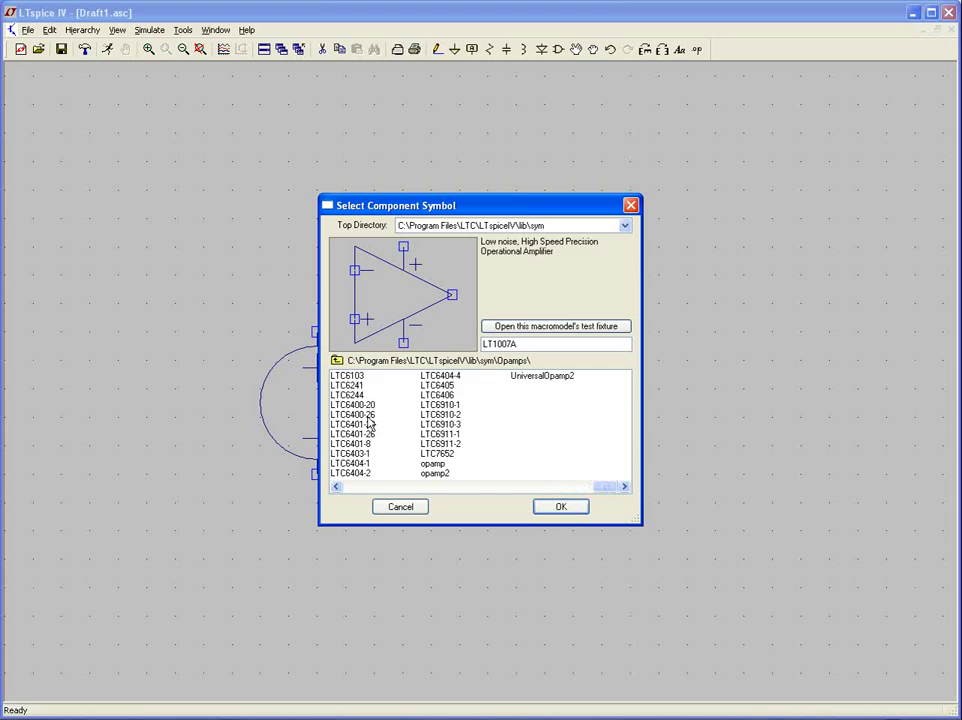
left_click(435, 464)
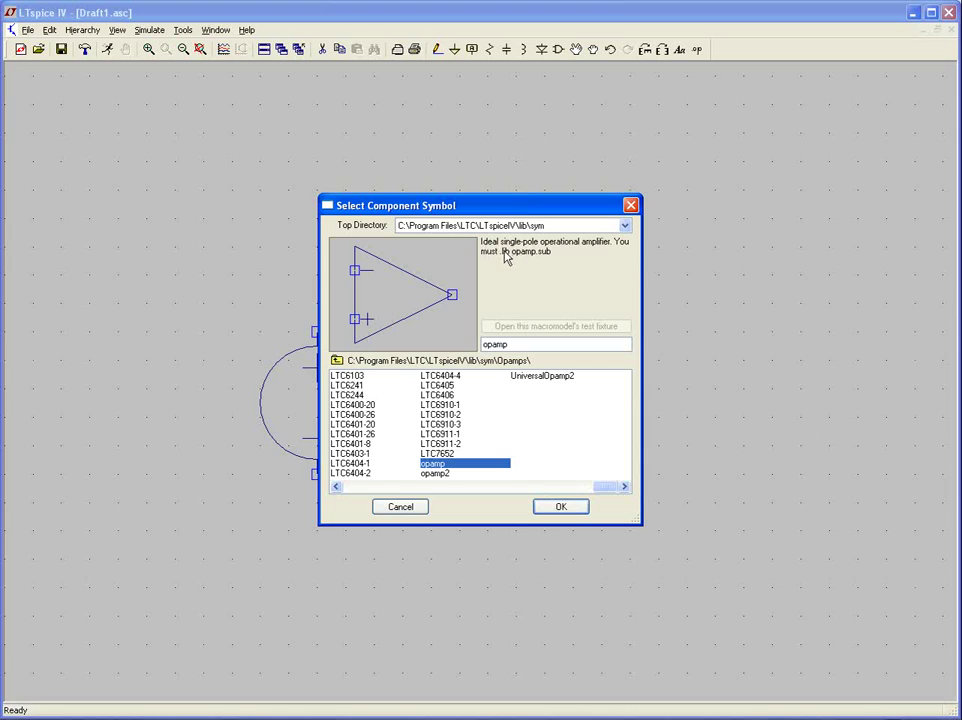
left_click(558, 510)
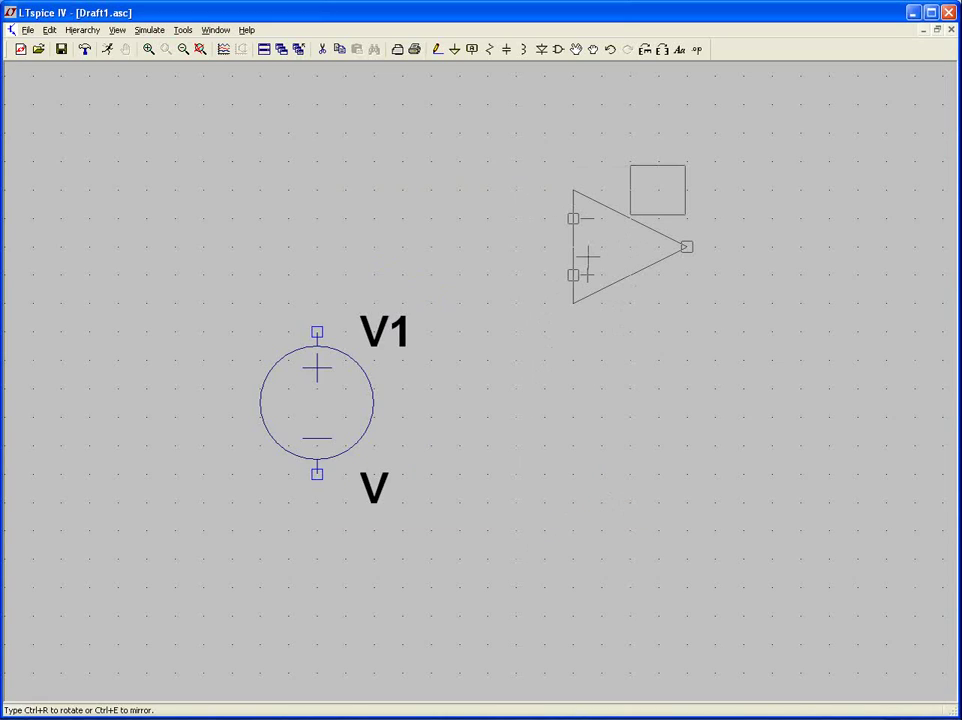
left_click(588, 262)
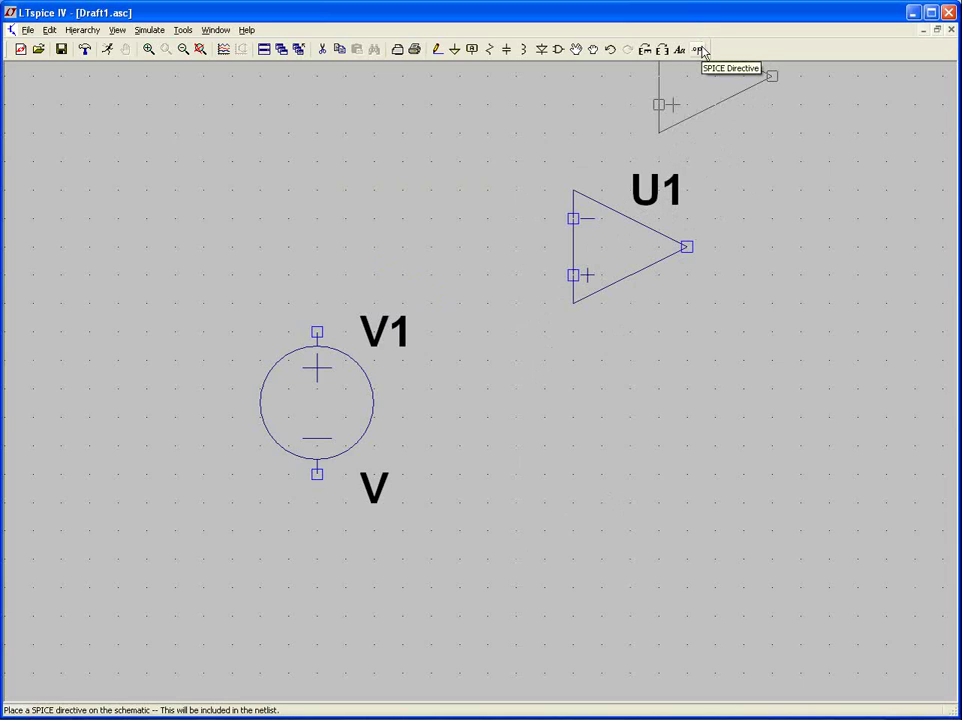
Add the SPICE directive ".lib opamp.sub" to the schematic below the op-amp.
left_click(701, 50)
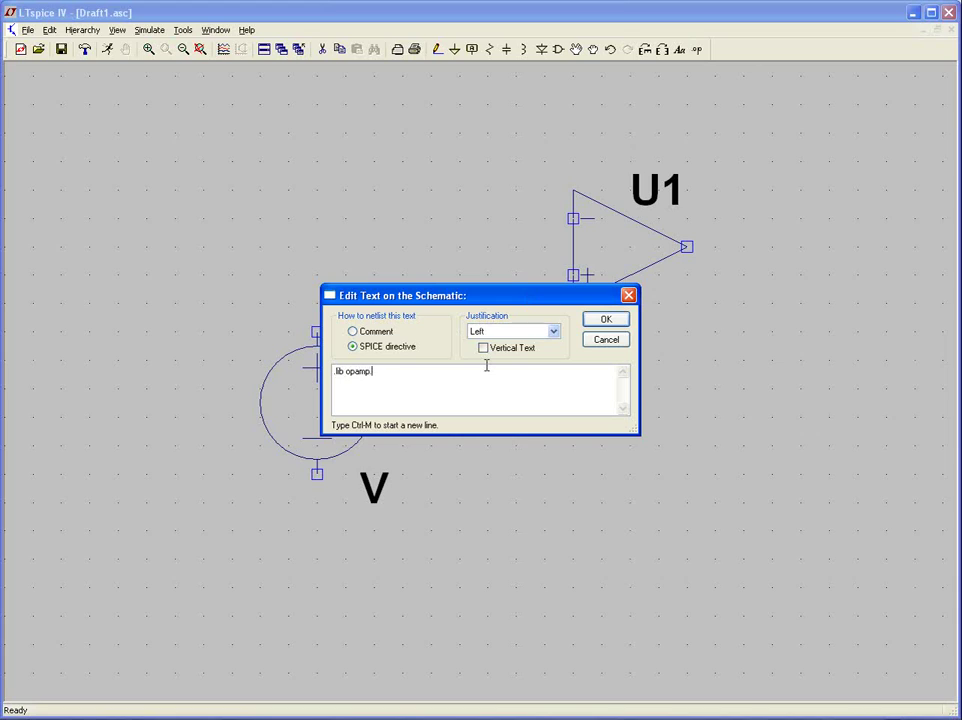
type(".lib opamp.sub")
left_click(606, 320)
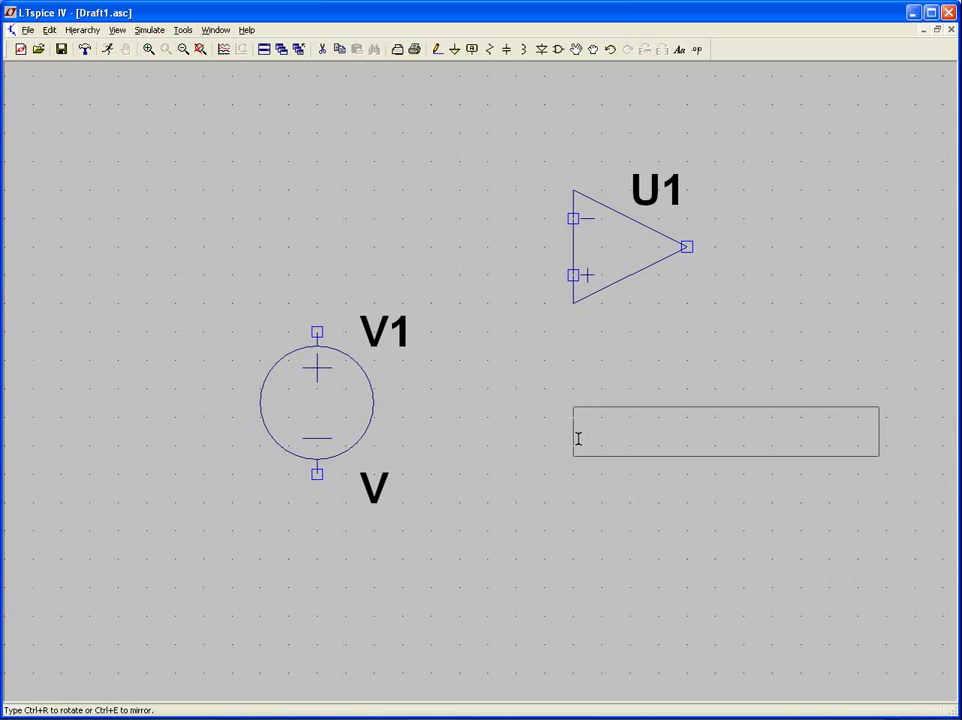
left_click(577, 438)
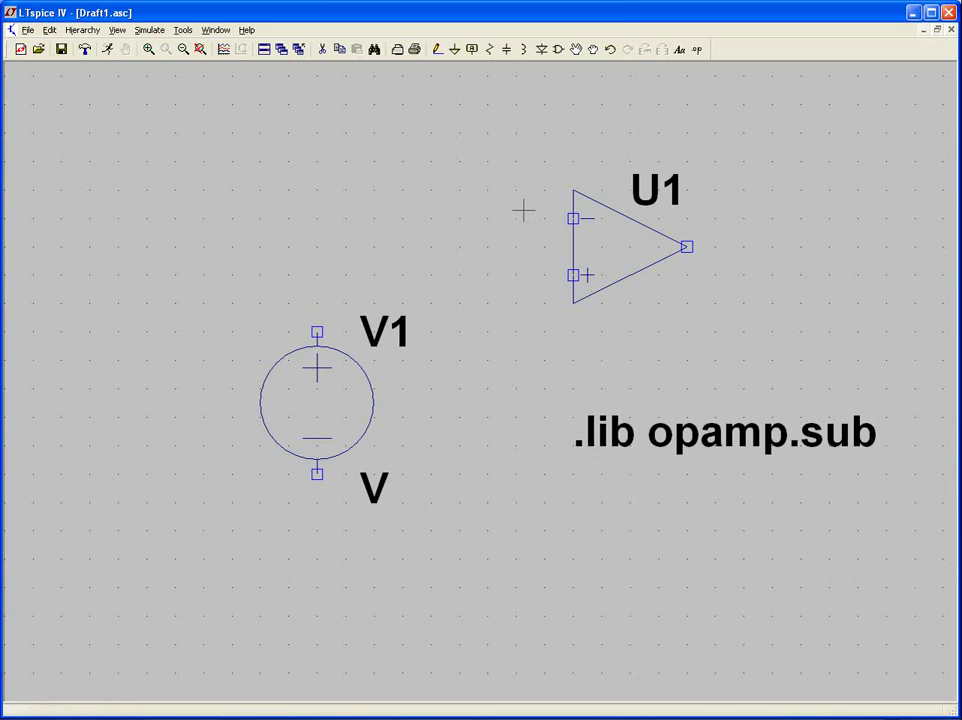
Place two horizontal resistors, one to the left of the op-amp's inverting input and one above the op-amp.
left_click(488, 55)
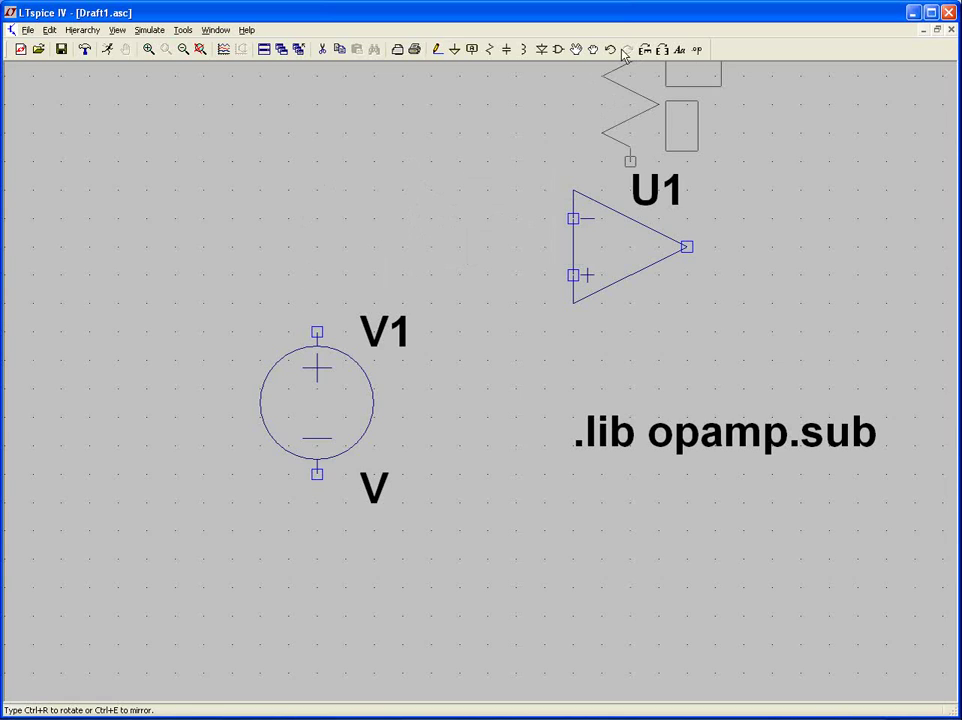
key("ctrl+r")
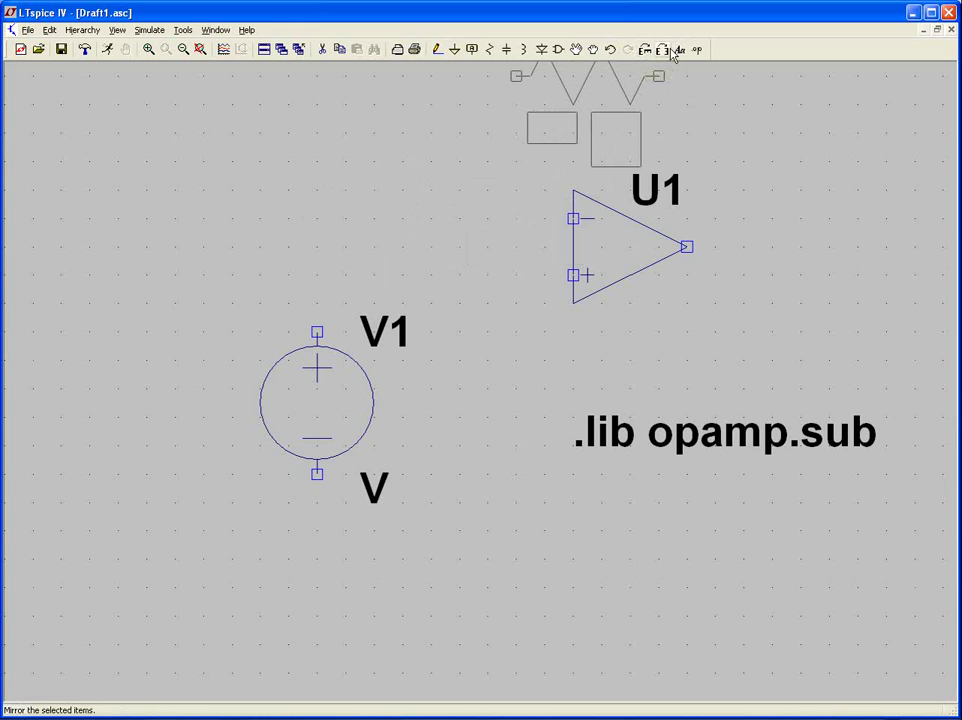
key("ctrl+r")
key("ctrl+r")
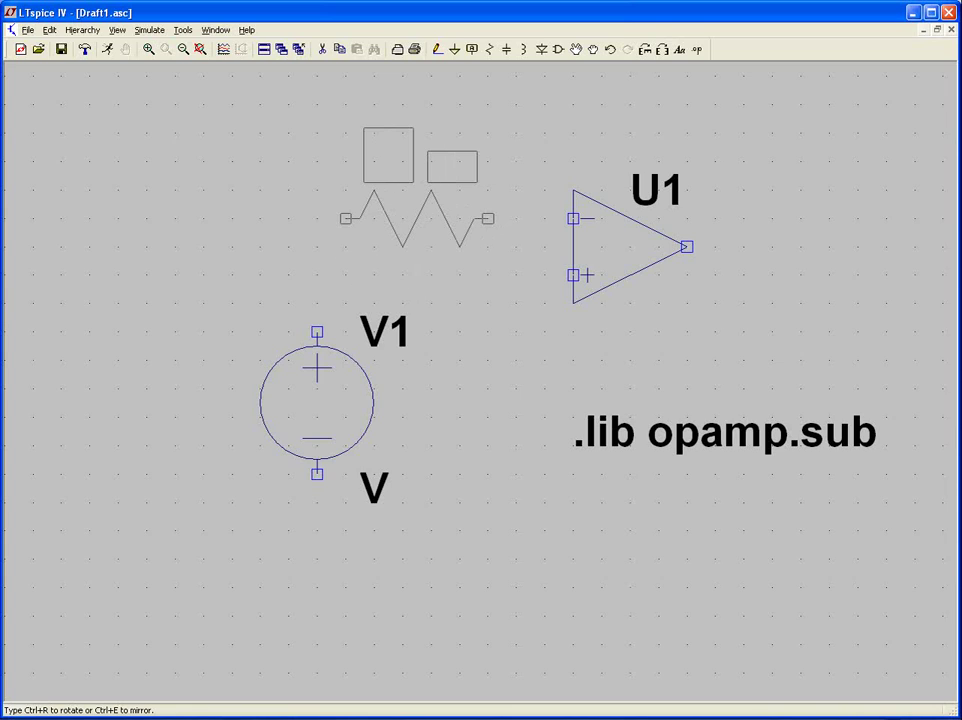
left_click(416, 218)
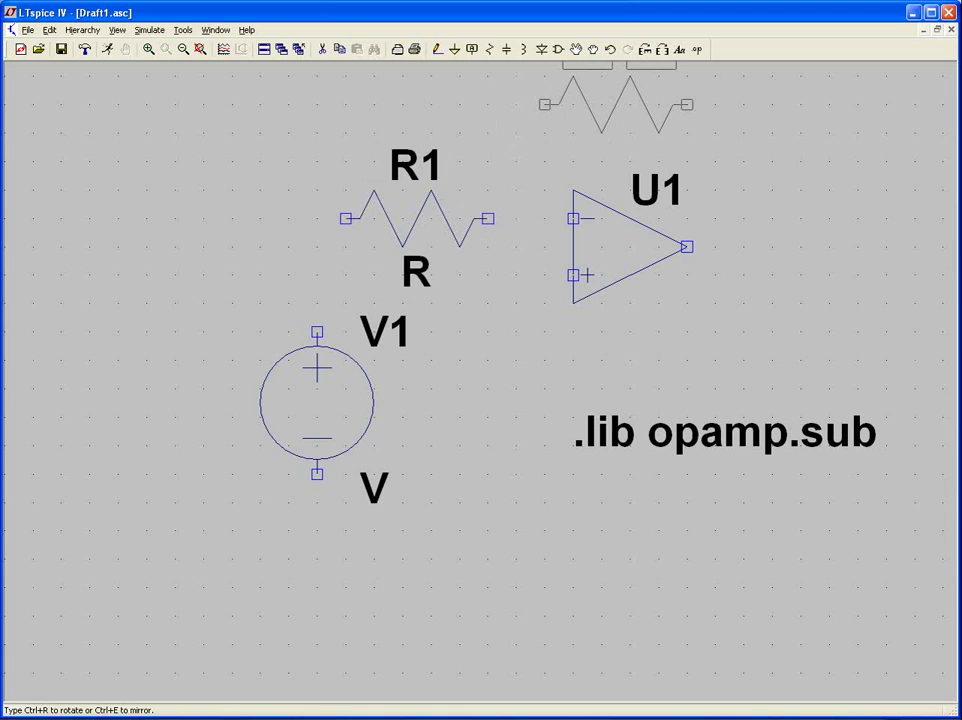
left_click(615, 105)
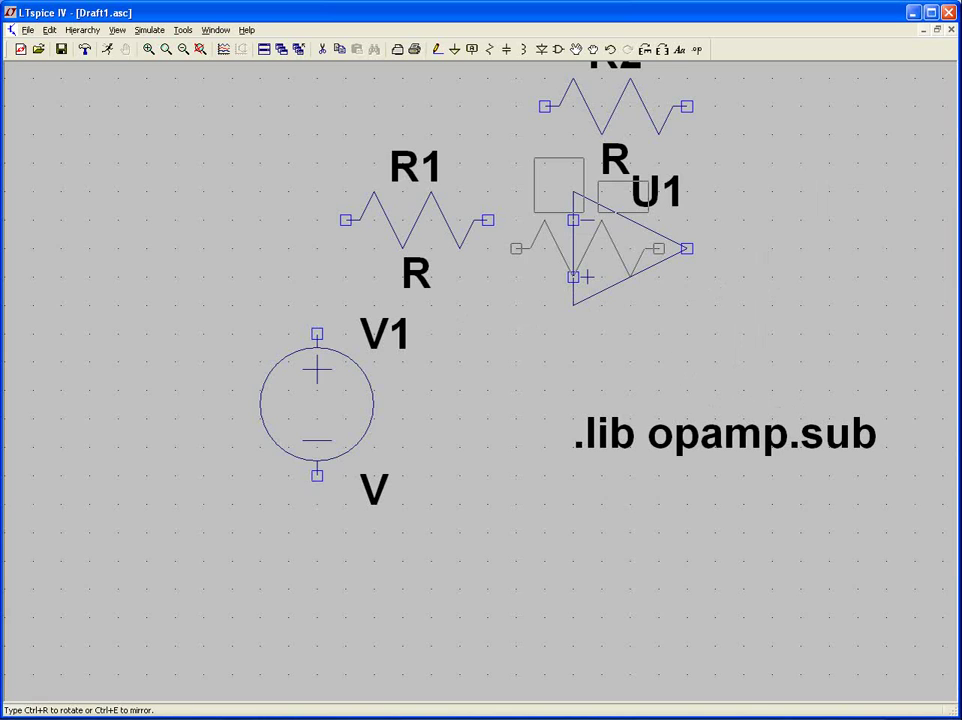
key("Escape")
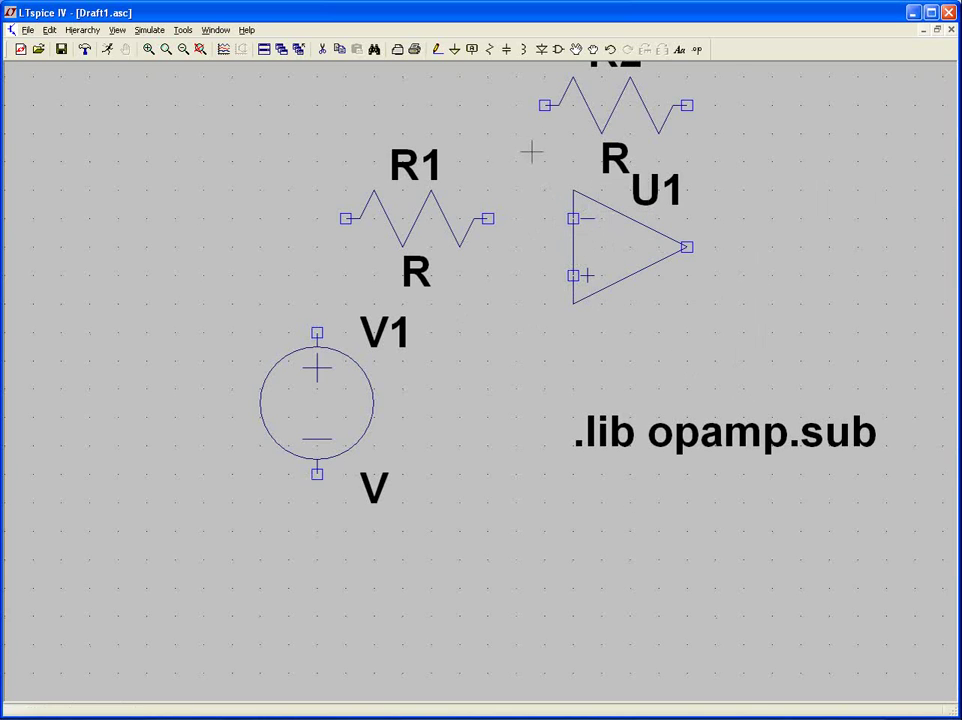
Place ground symbols on the voltage source's negative terminal and below the op-amp's non-inverting input.
left_click(454, 49)
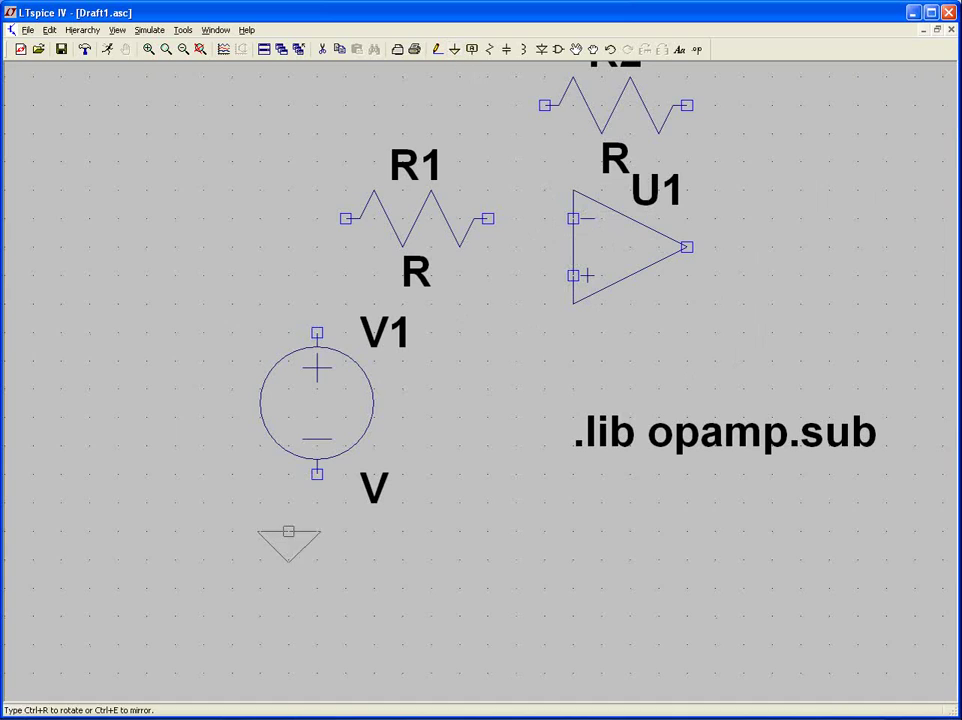
left_click(317, 474)
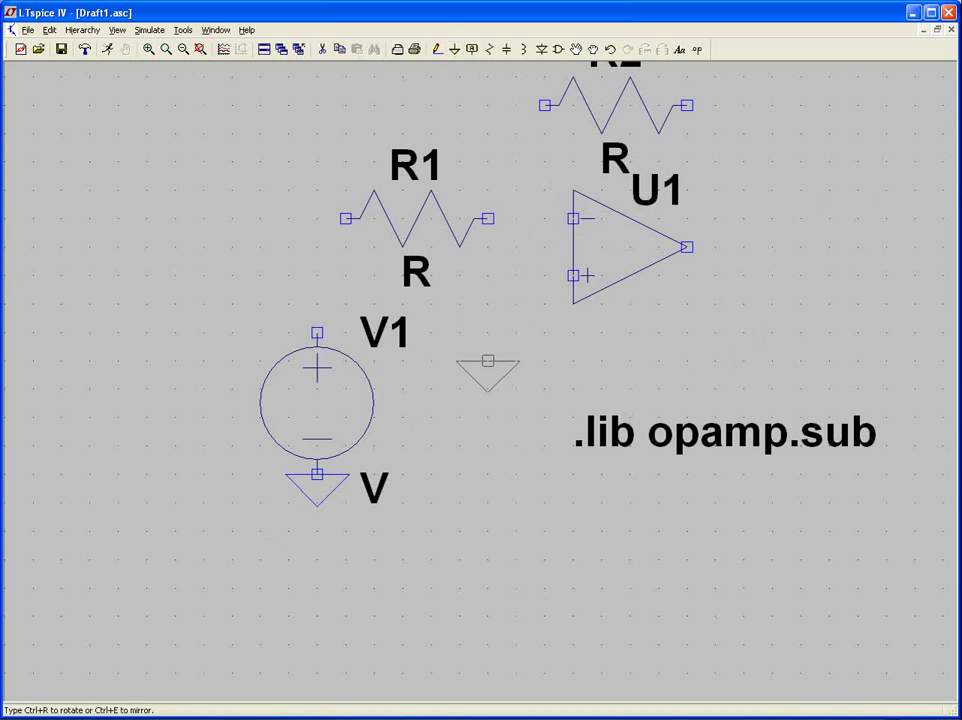
left_click(514, 333)
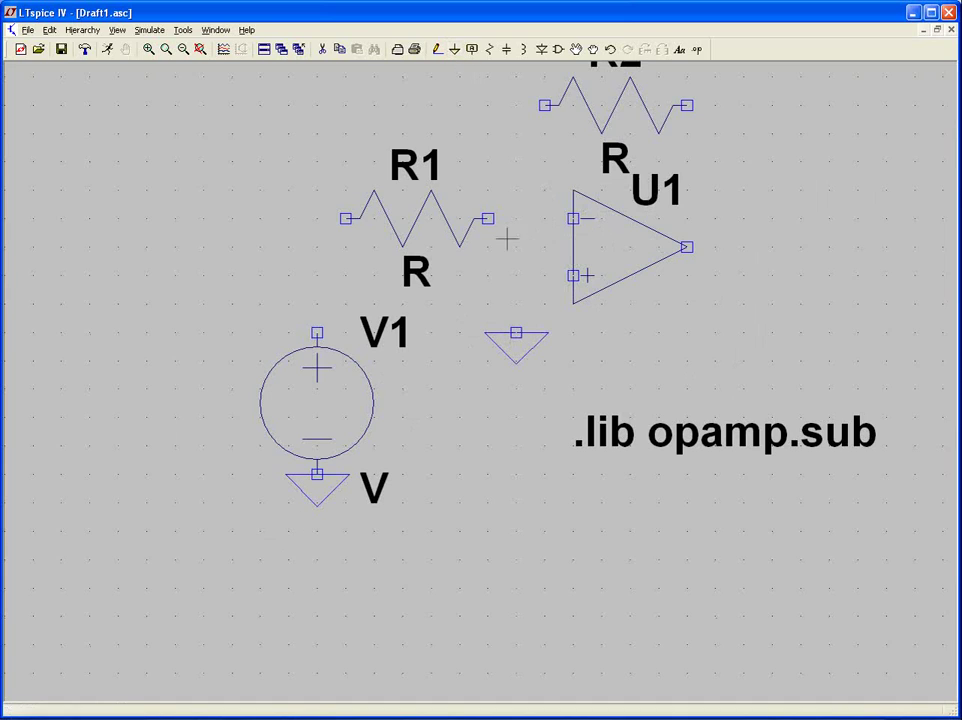
Wire the voltage source's positive terminal to R1 and R1's other end to the op-amp's inverting input.
left_click(438, 52)
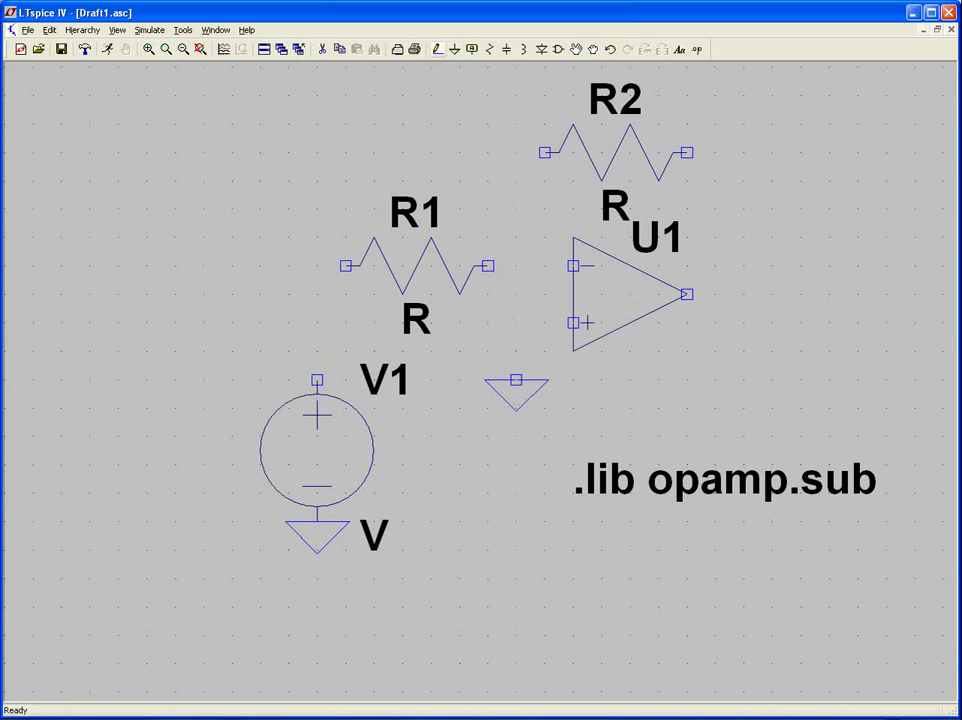
left_click(317, 380)
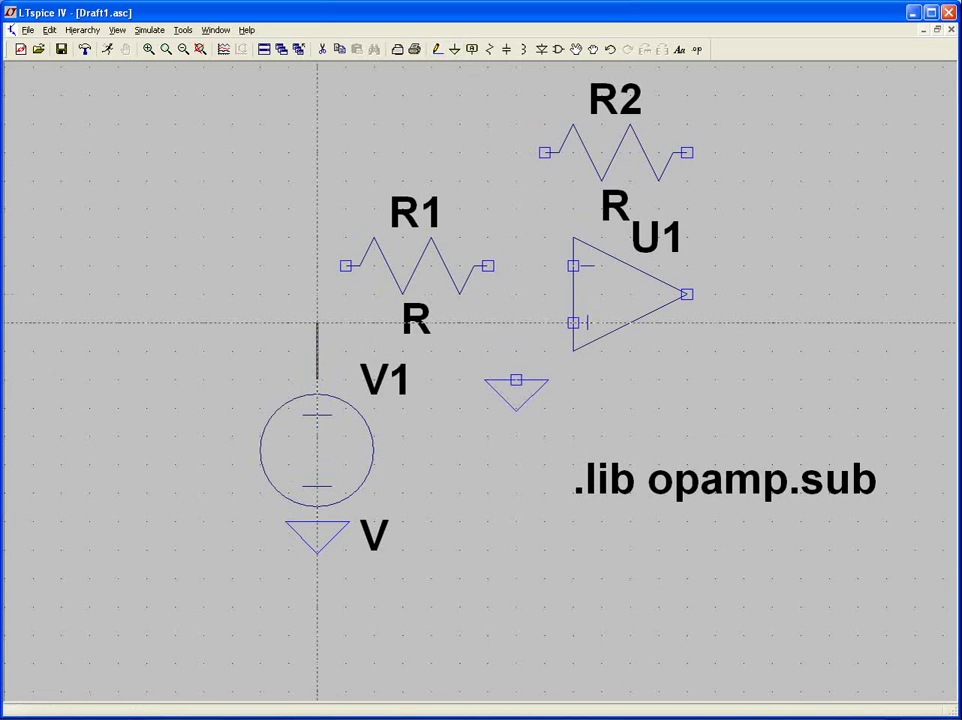
left_click(346, 266)
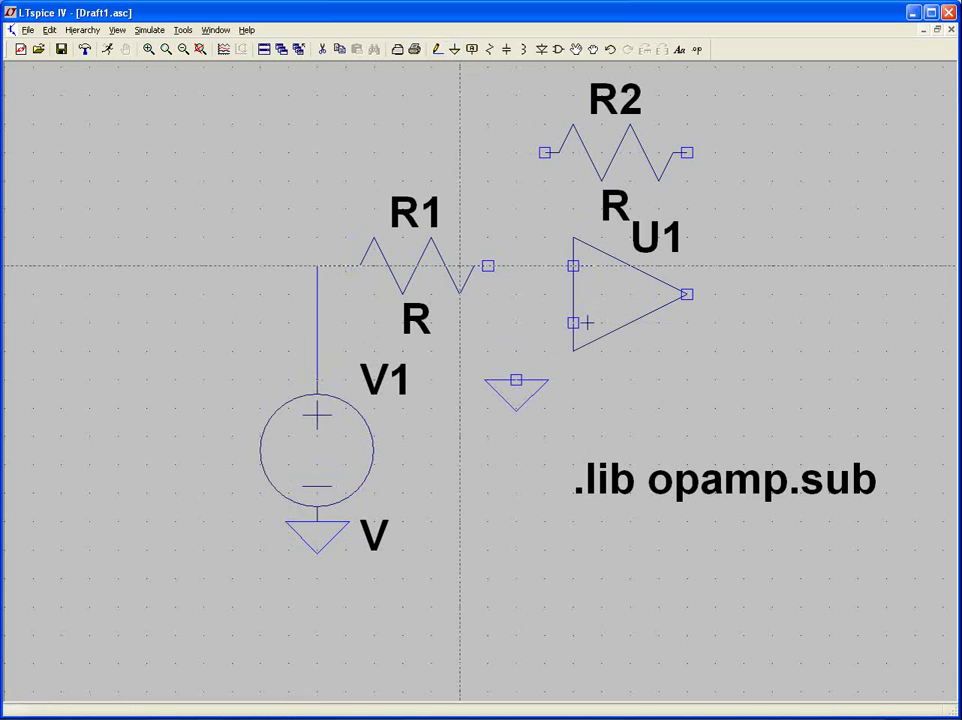
left_click(487, 266)
left_click(573, 266)
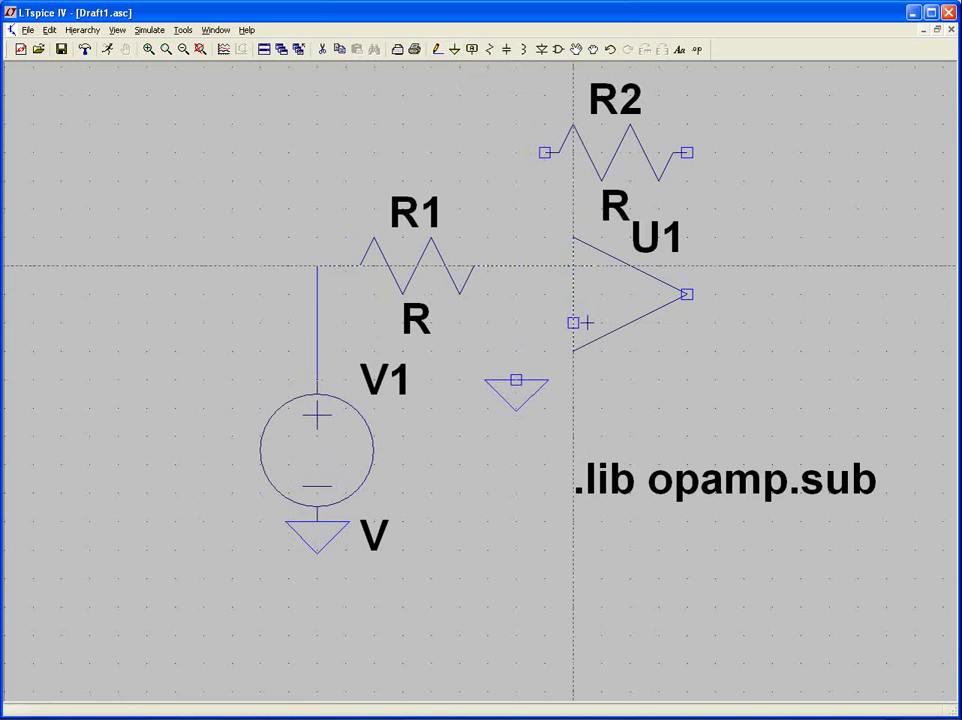
Wire the op-amp's non-inverting input to the ground symbol below it.
left_click(573, 322)
left_click(516, 322)
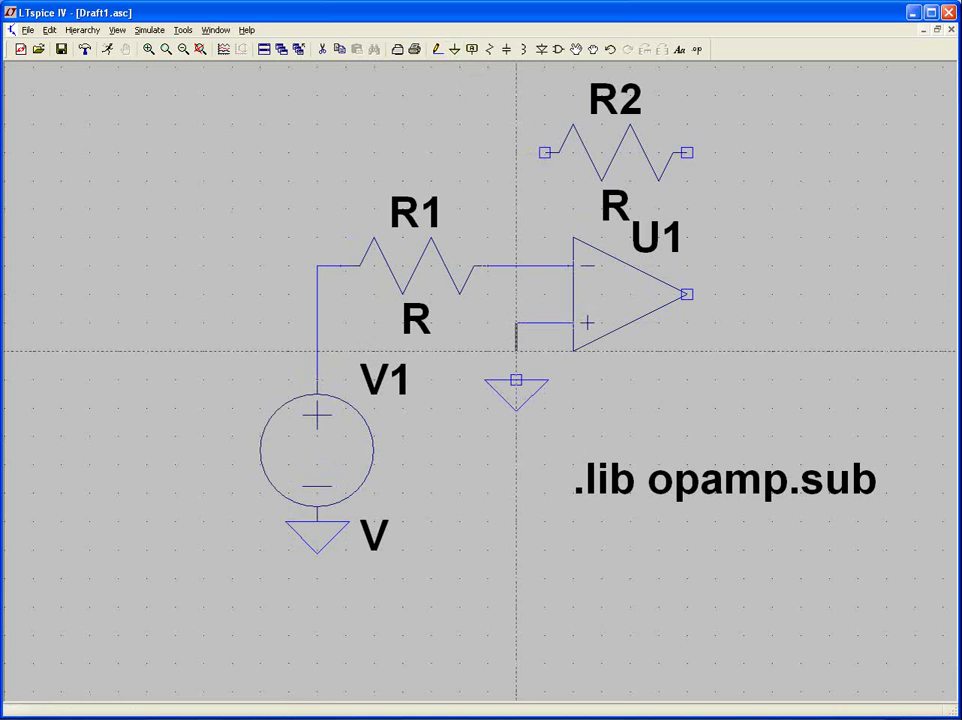
left_click(516, 380)
Wire R2 as the feedback resistor between the op-amp's output and its inverting input node.
left_click(686, 294)
left_click(686, 153)
left_click(715, 153)
left_click(715, 294)
left_click(545, 153)
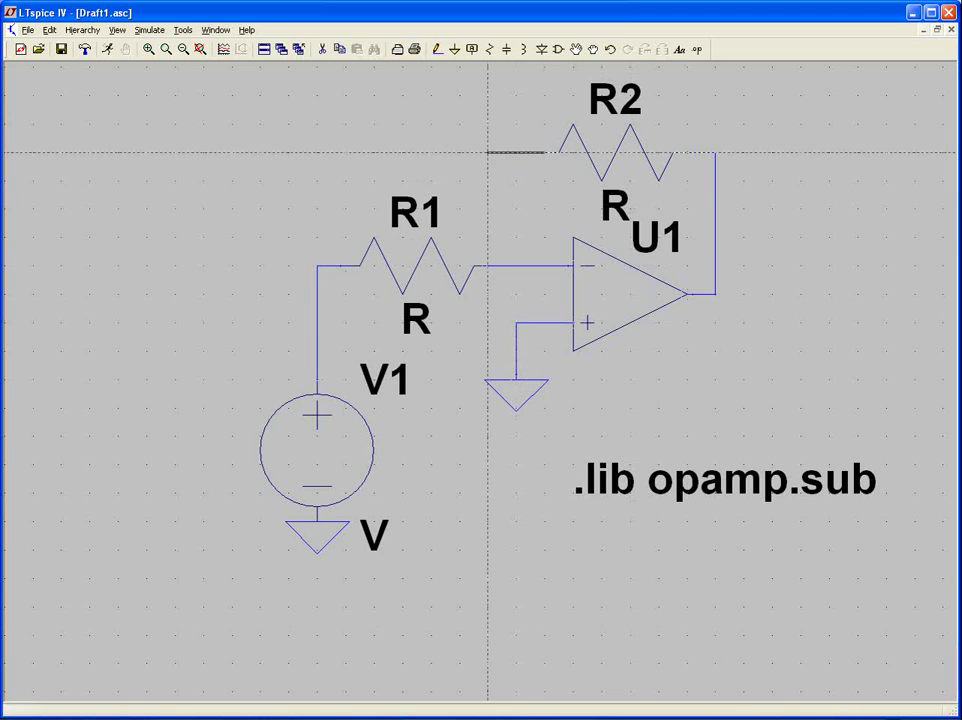
left_click(516, 266)
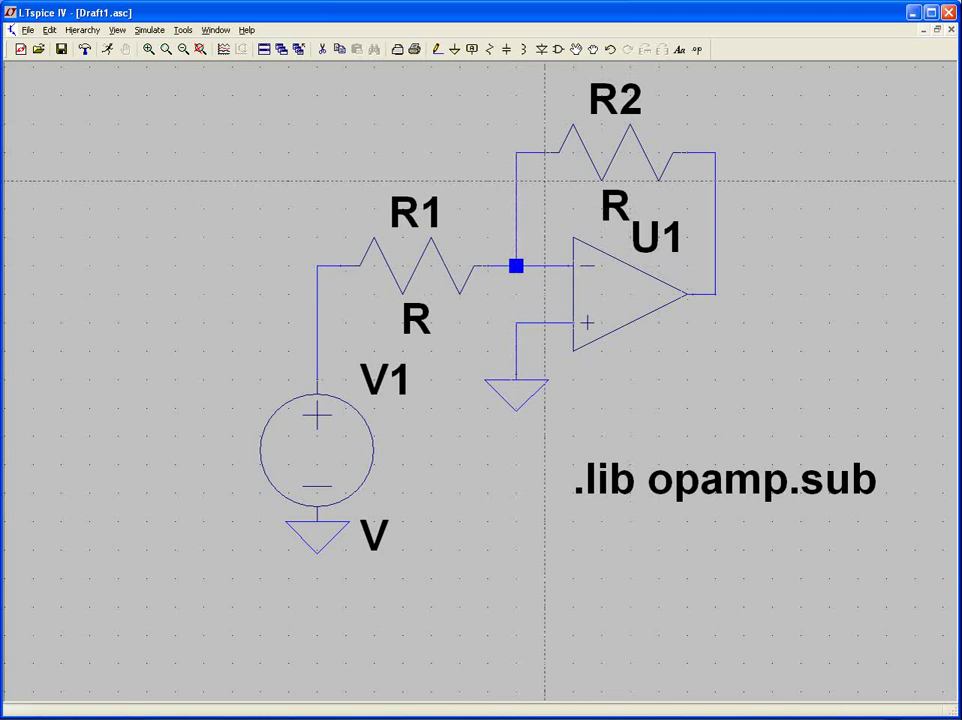
left_click(573, 322)
left_click(516, 607)
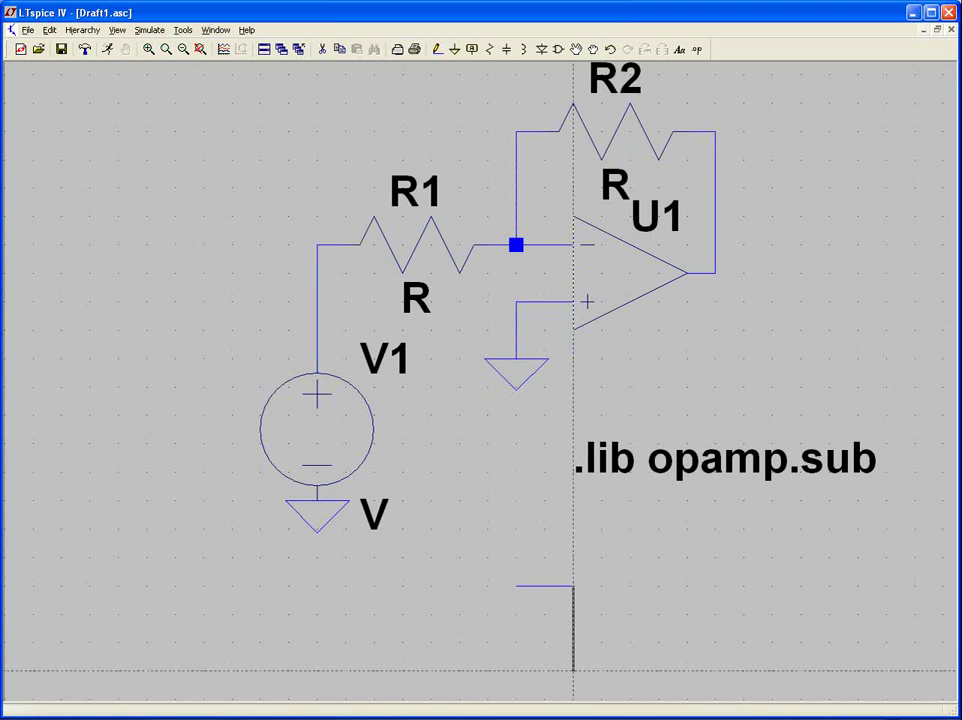
right_click(573, 620)
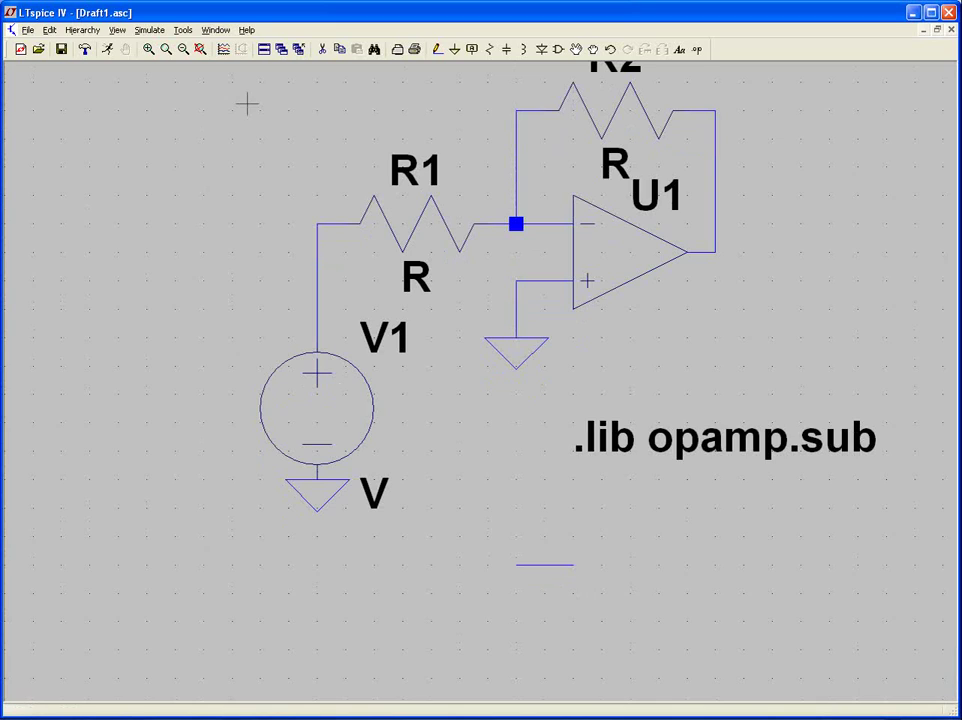
key("Delete")
key("Escape")
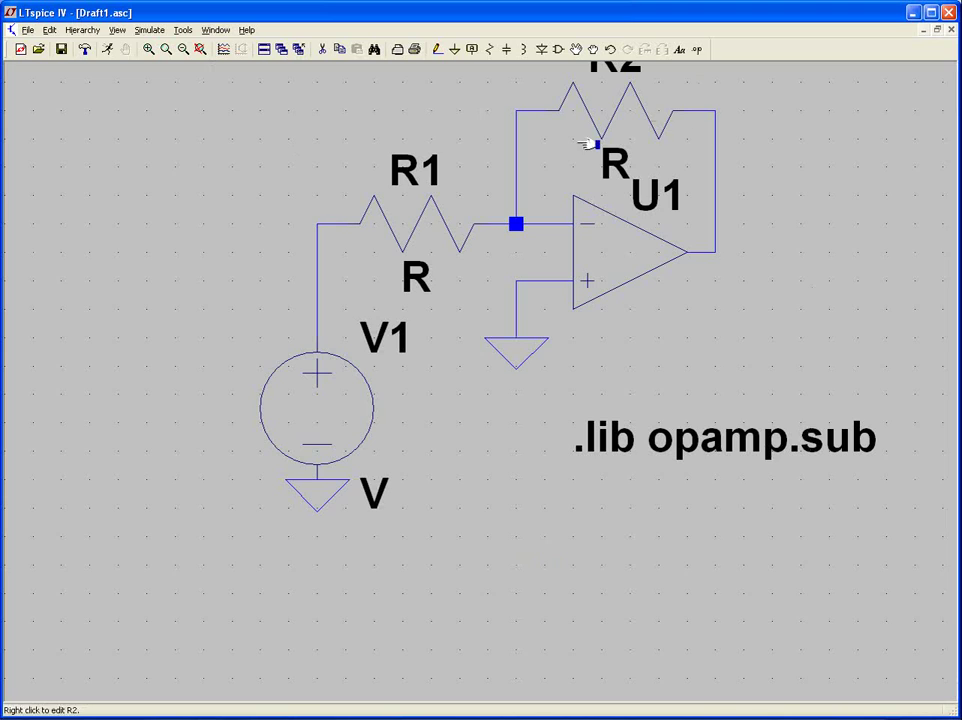
Set the value of resistor R1 to 100k.
left_click(200, 50)
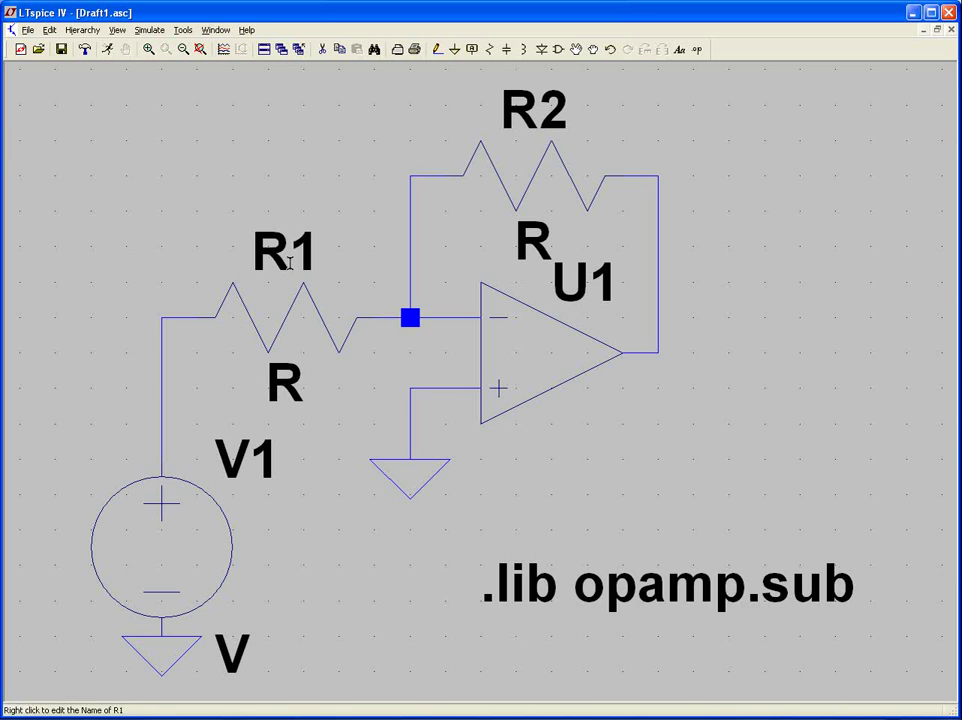
right_click(287, 388)
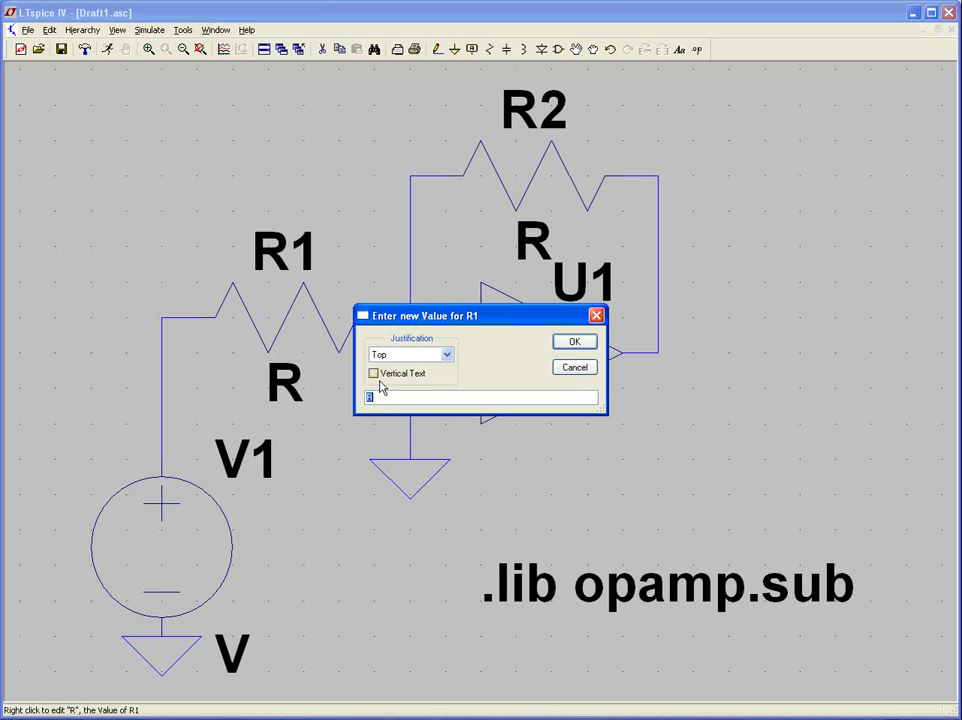
type("100k")
left_click(578, 341)
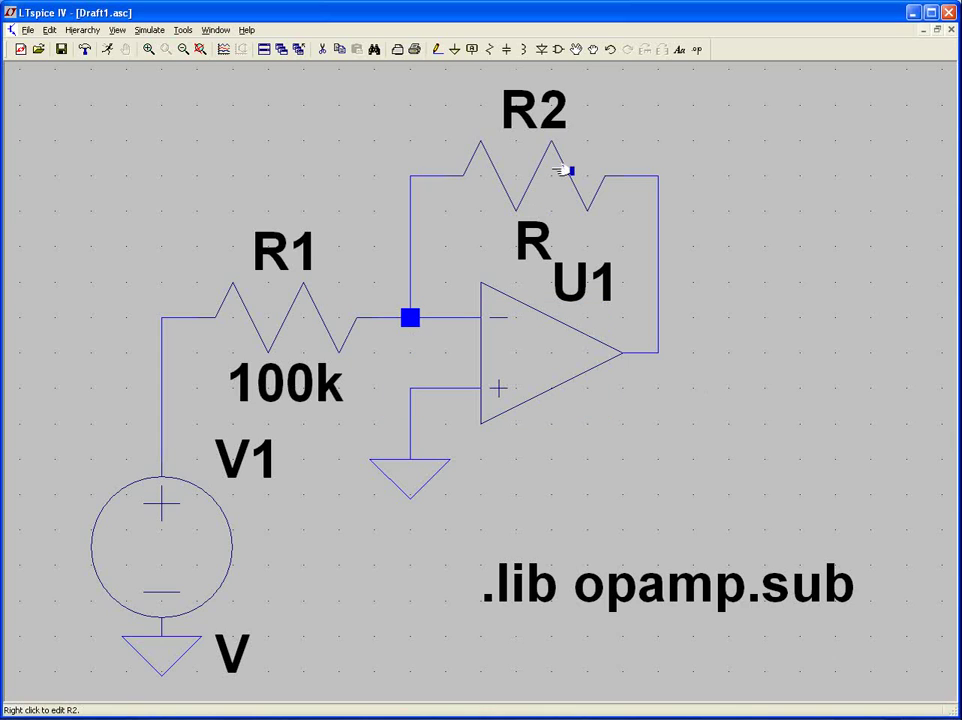
Set the value of R2 to 1MEG and assign it the 1000.00K standard resistor with 1.00% tolerance.
right_click(535, 229)
type("1")
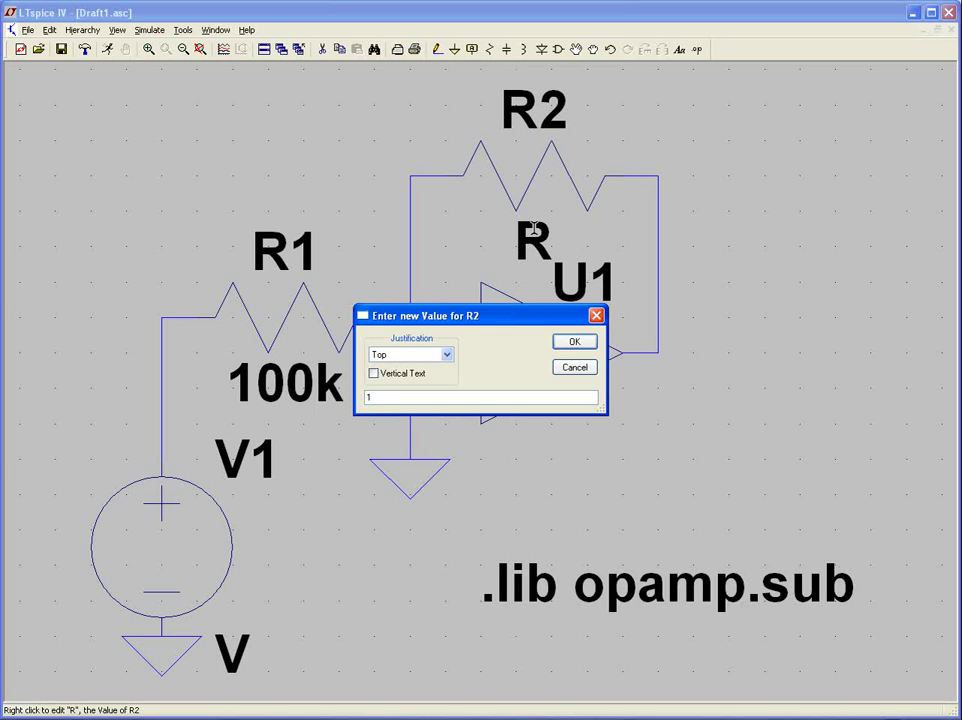
type("M")
type("EGG")
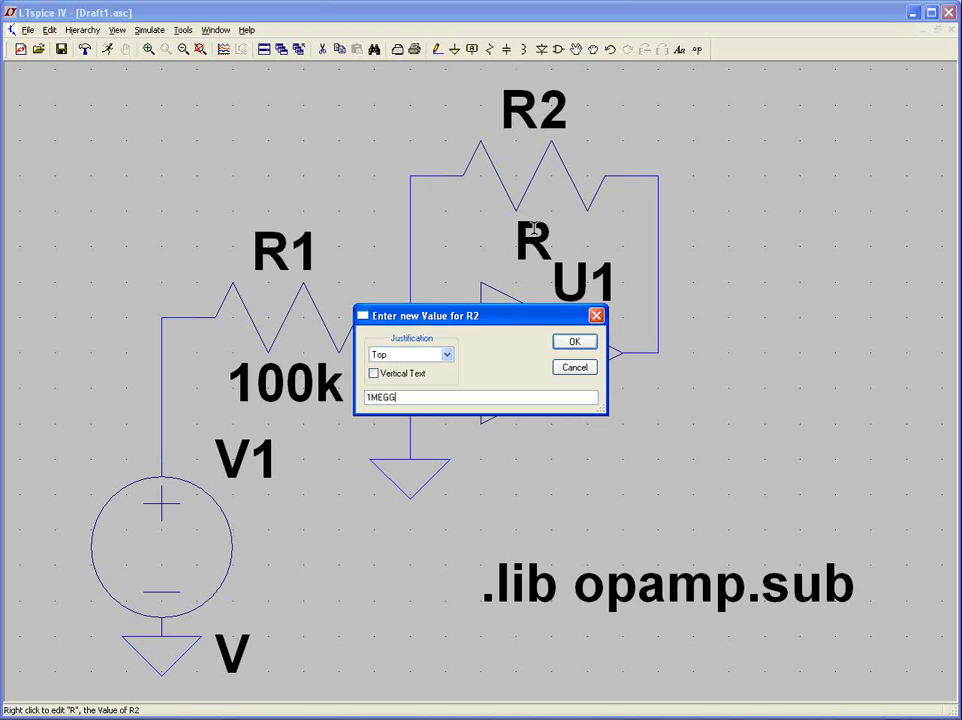
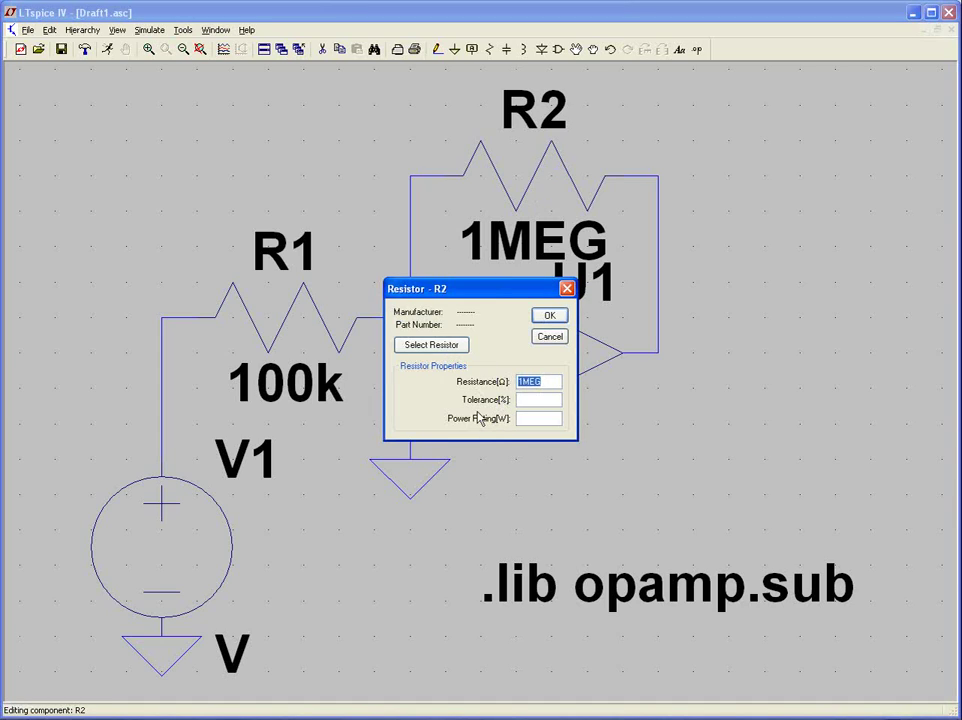
left_click(431, 345)
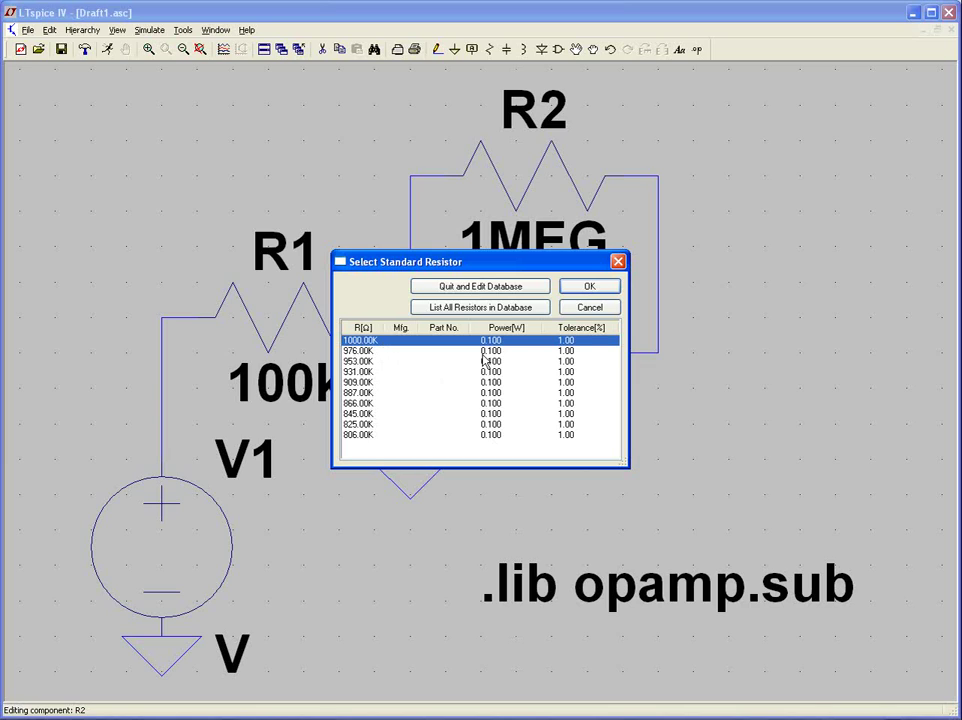
left_click(572, 288)
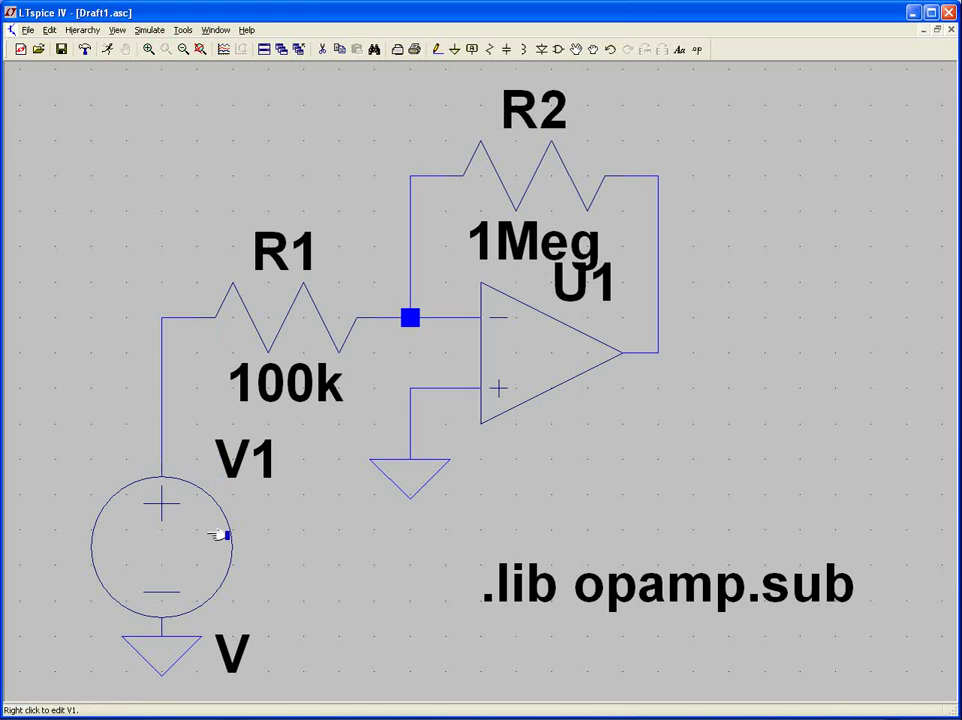
Give voltage source V1 an AC amplitude of 1 and leave its DC value empty.
right_click(226, 651)
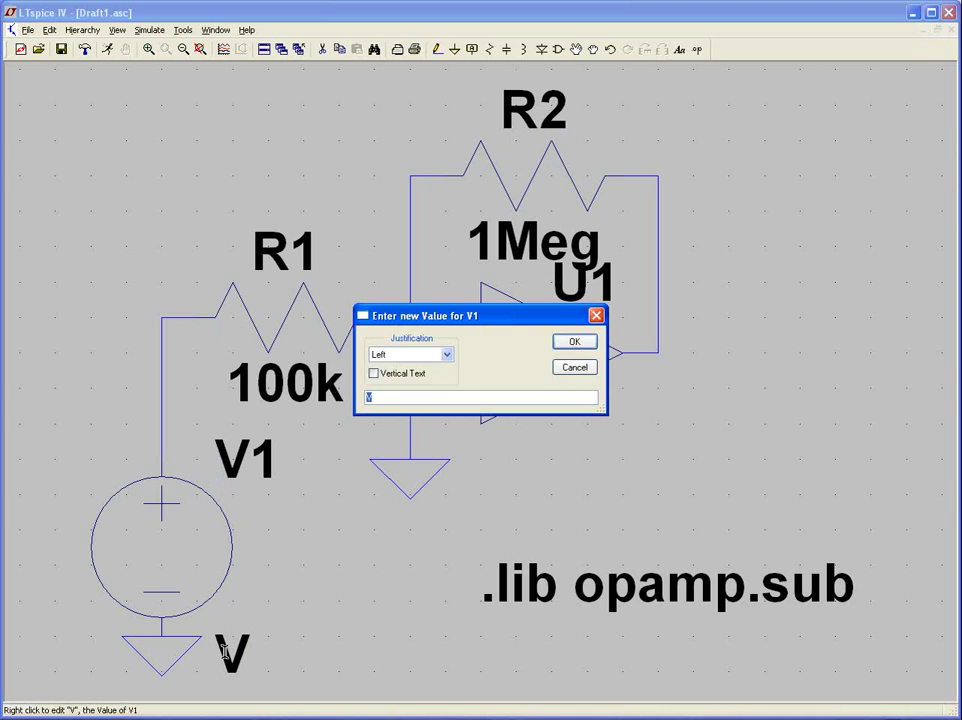
left_click(574, 341)
right_click(210, 515)
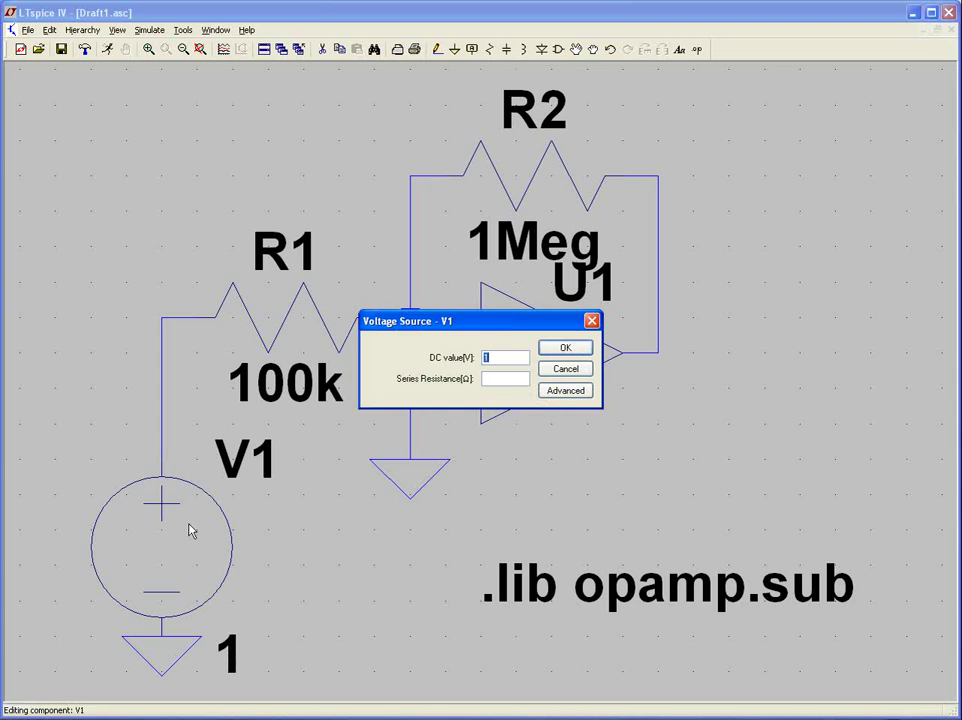
left_click(569, 394)
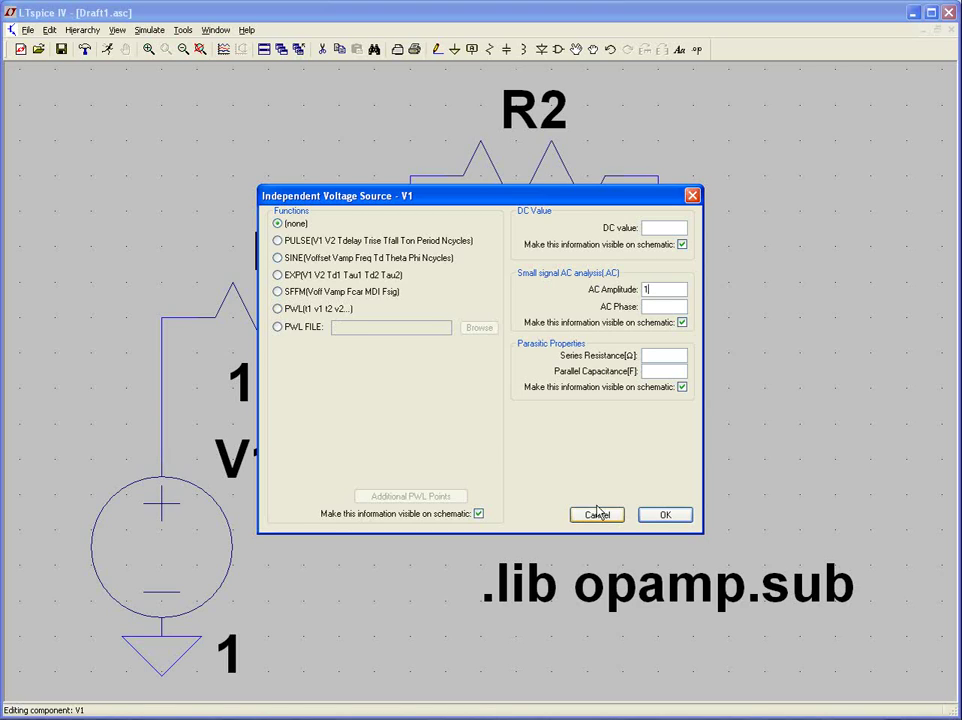
left_click(646, 518)
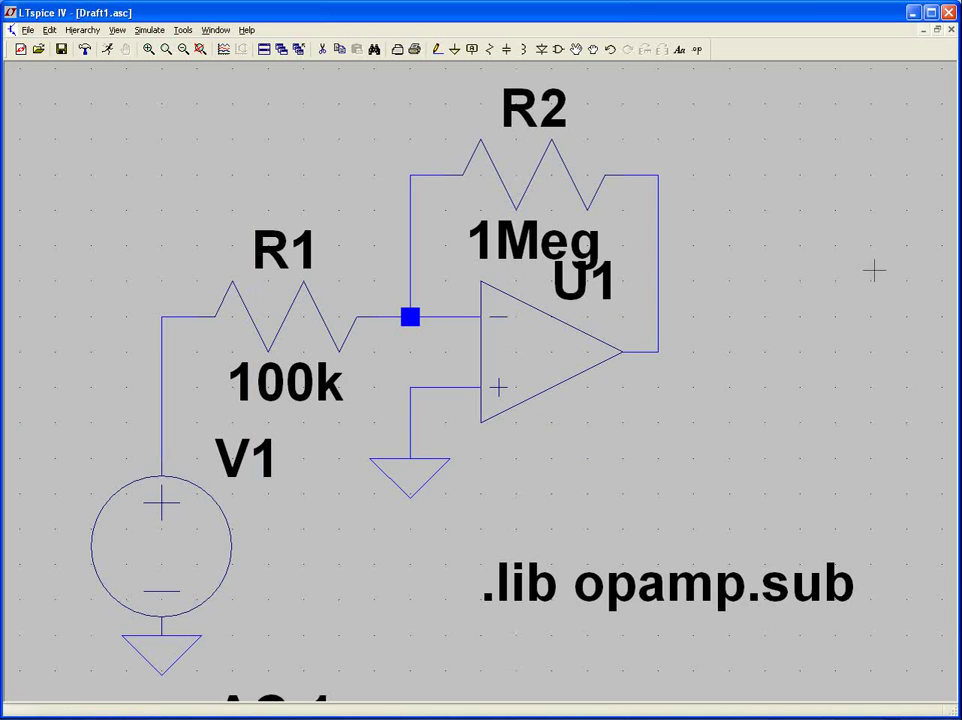
Examine V1's AC value entry and close it without editing.
left_click(200, 49)
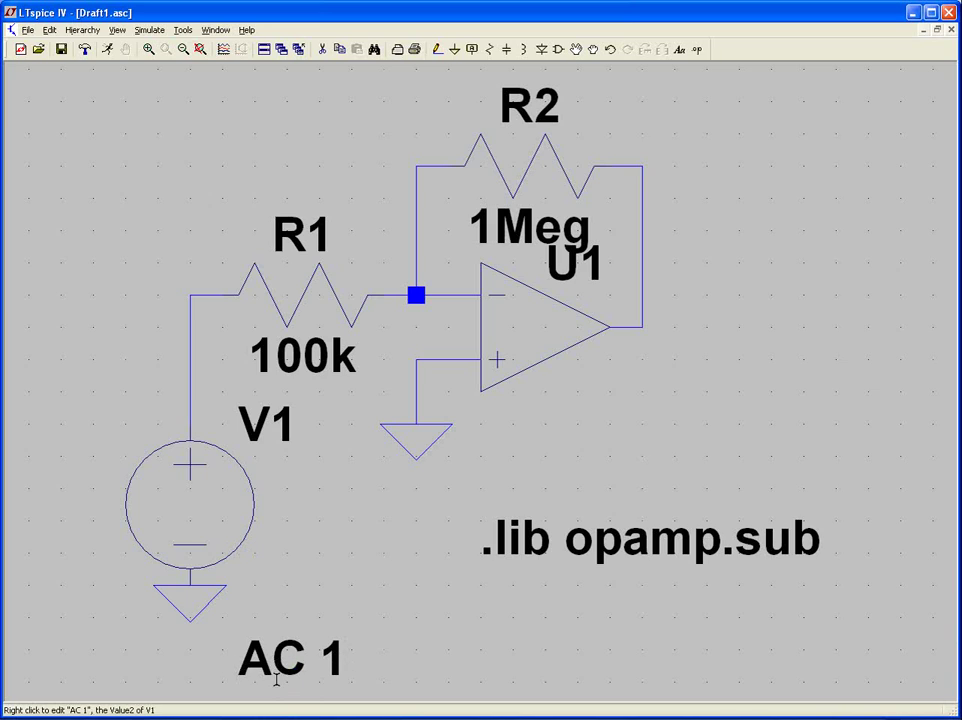
right_click(275, 658)
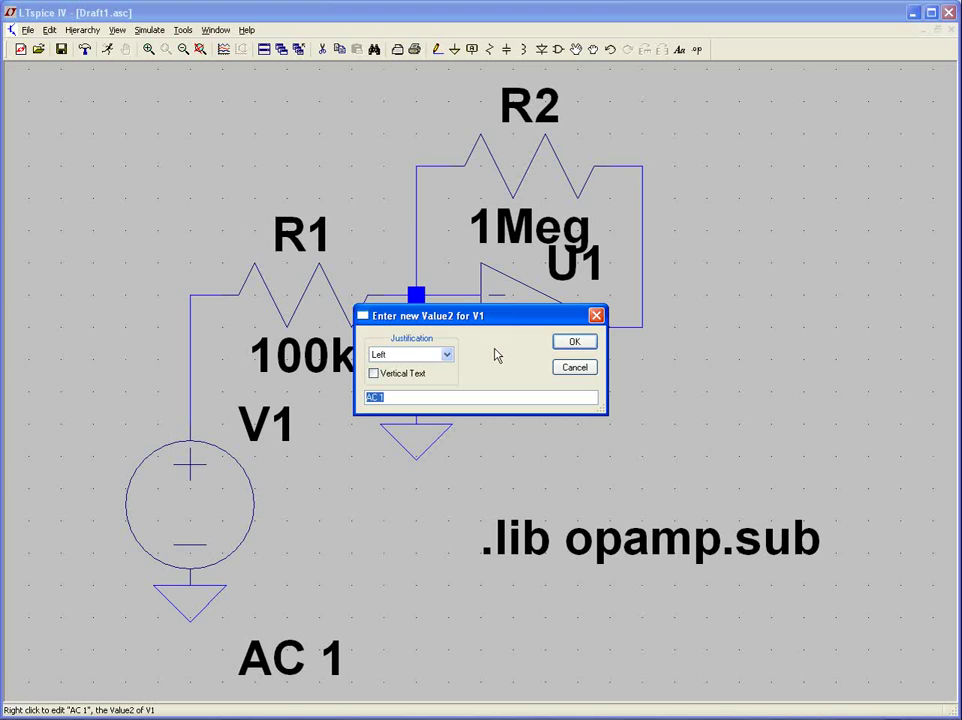
left_click(575, 342)
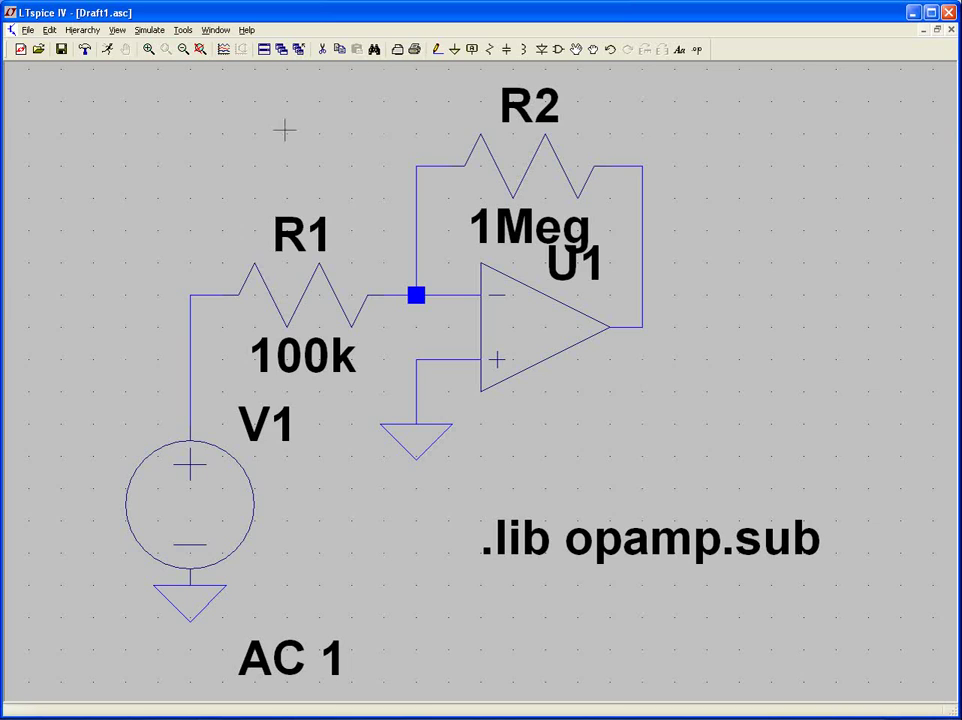
Run a linear DC sweep of source V1 from 0 to 0.1 V and plot the op-amp's output voltage.
left_click(150, 30)
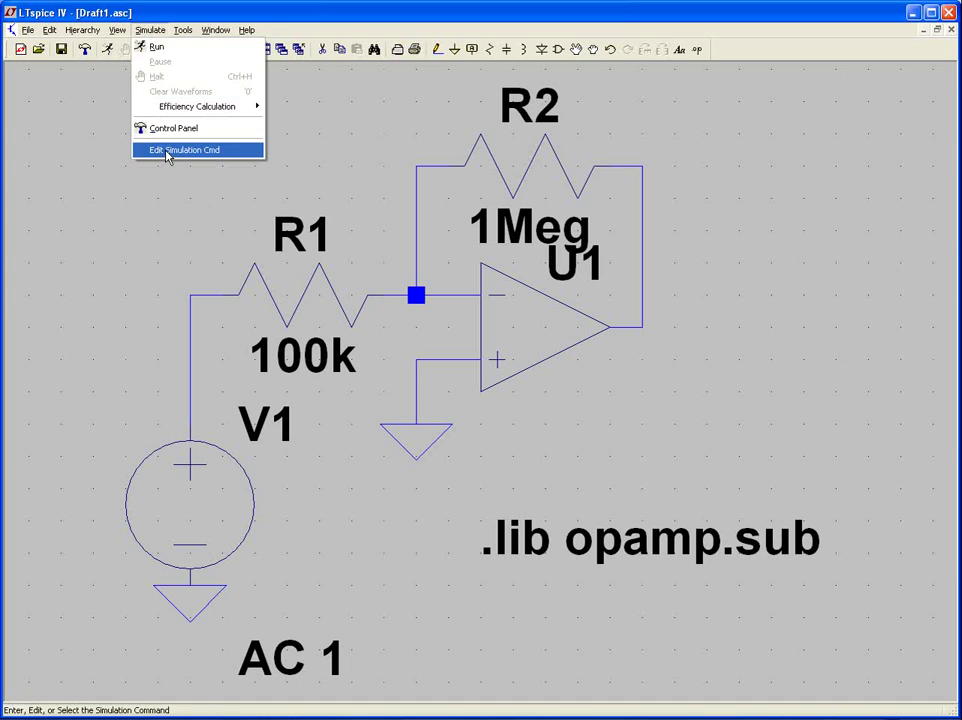
left_click(107, 49)
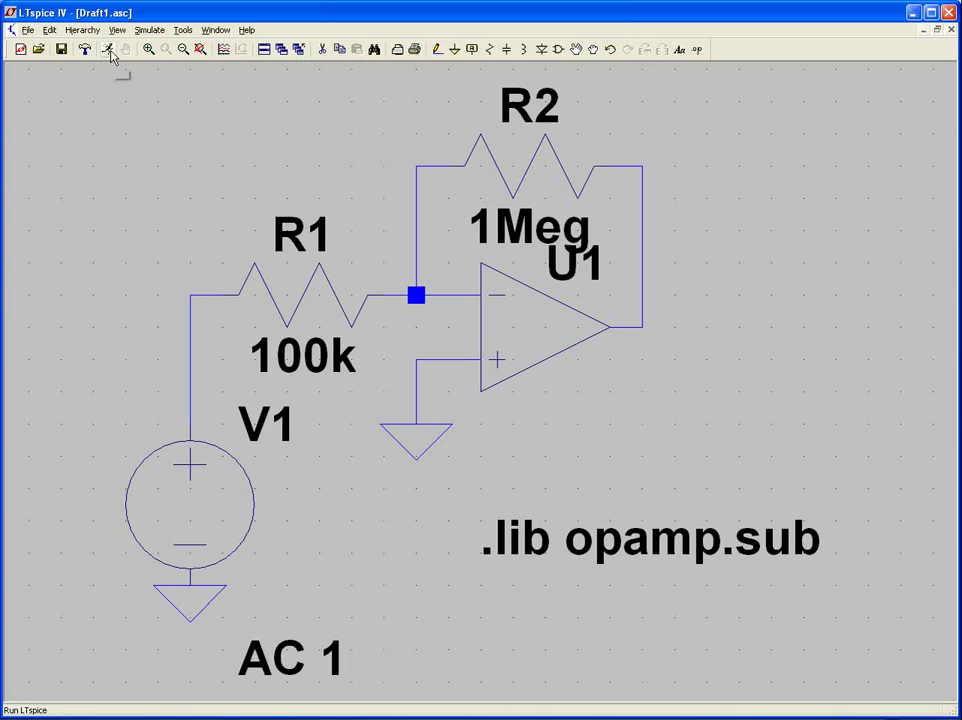
left_click(107, 49)
left_click(437, 257)
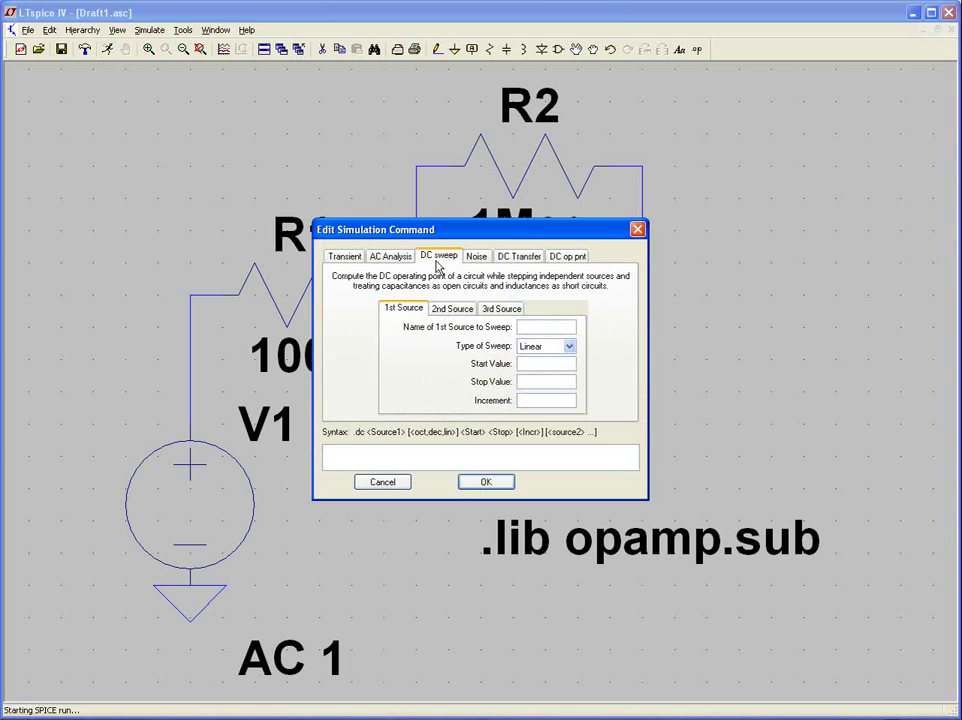
left_click(540, 326)
type("V1")
left_click(547, 363)
left_click(490, 483)
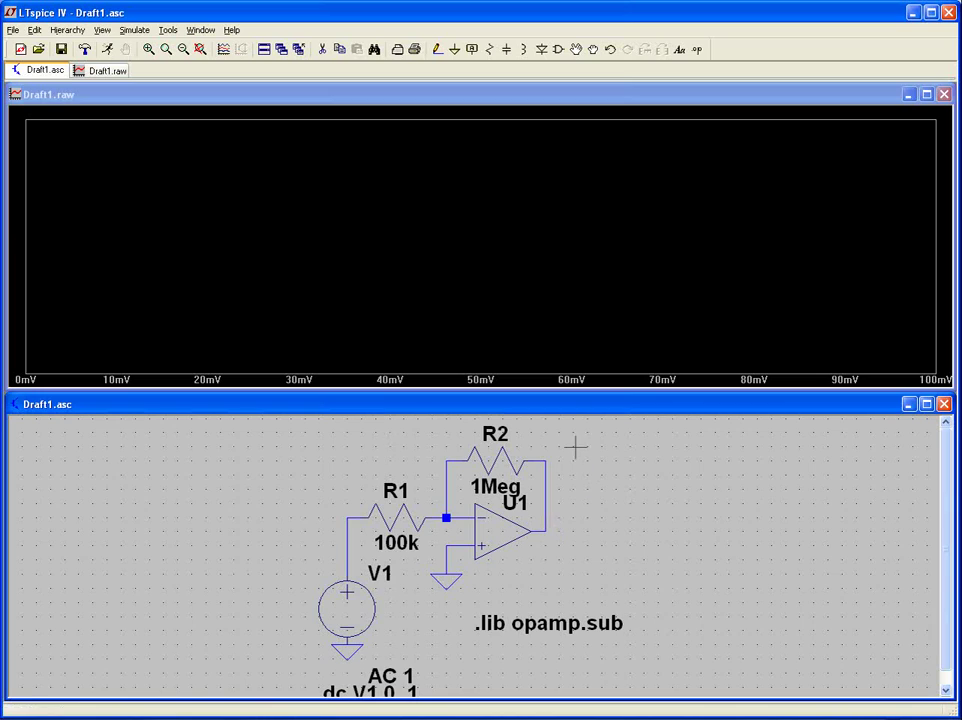
left_click(555, 523)
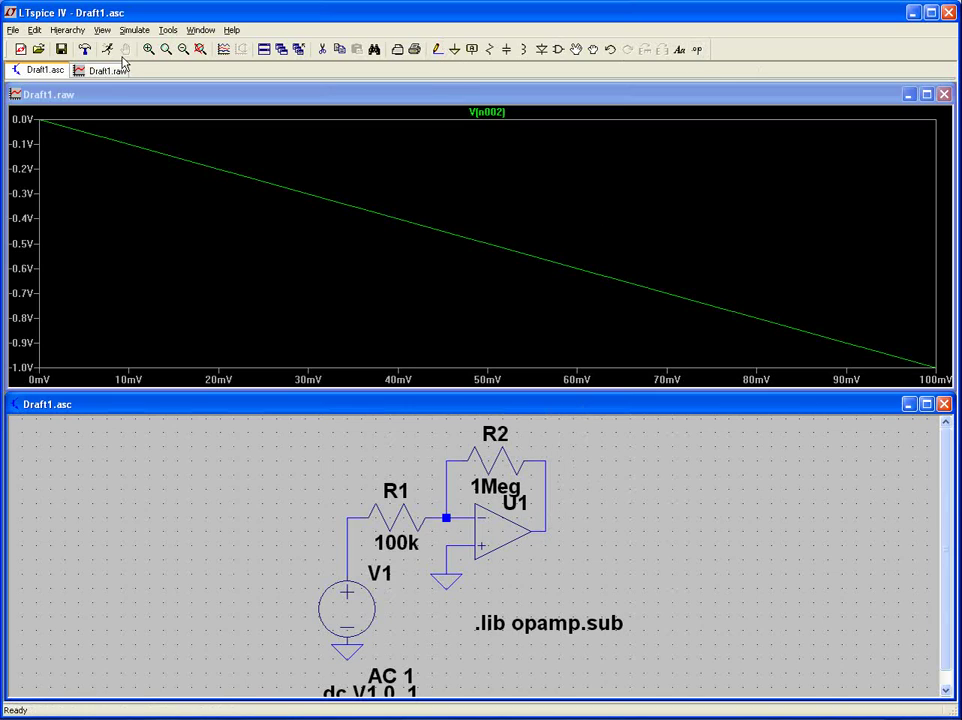
Label the output net Vout at the corner of the feedback wire beside R2 and delete the stray Vout label near the op-amp's output.
left_click(470, 50)
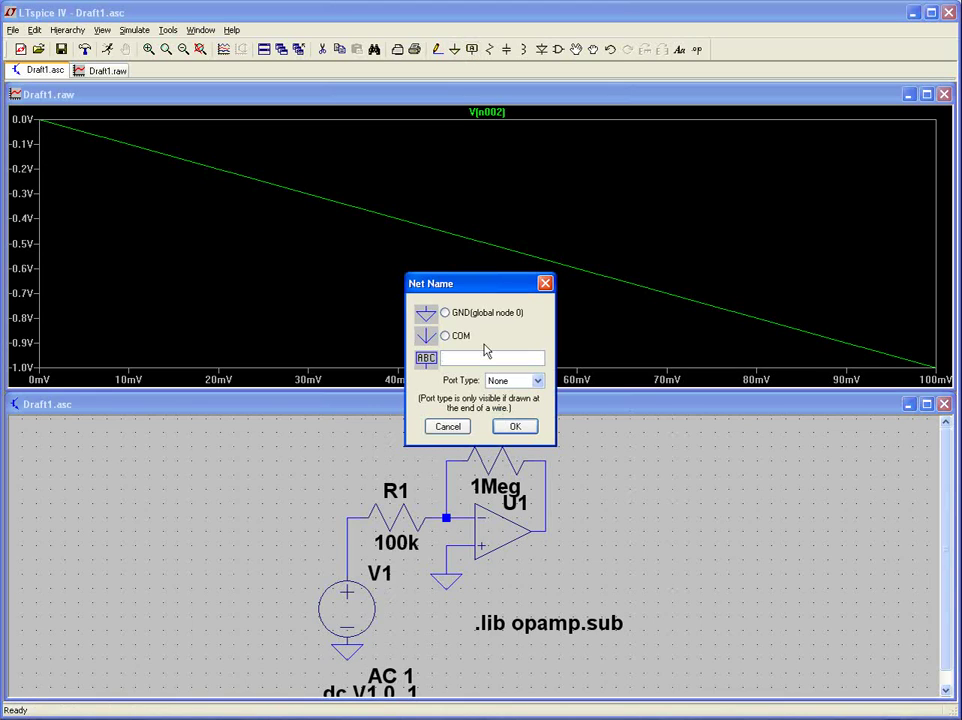
type("Vou")
key("Return")
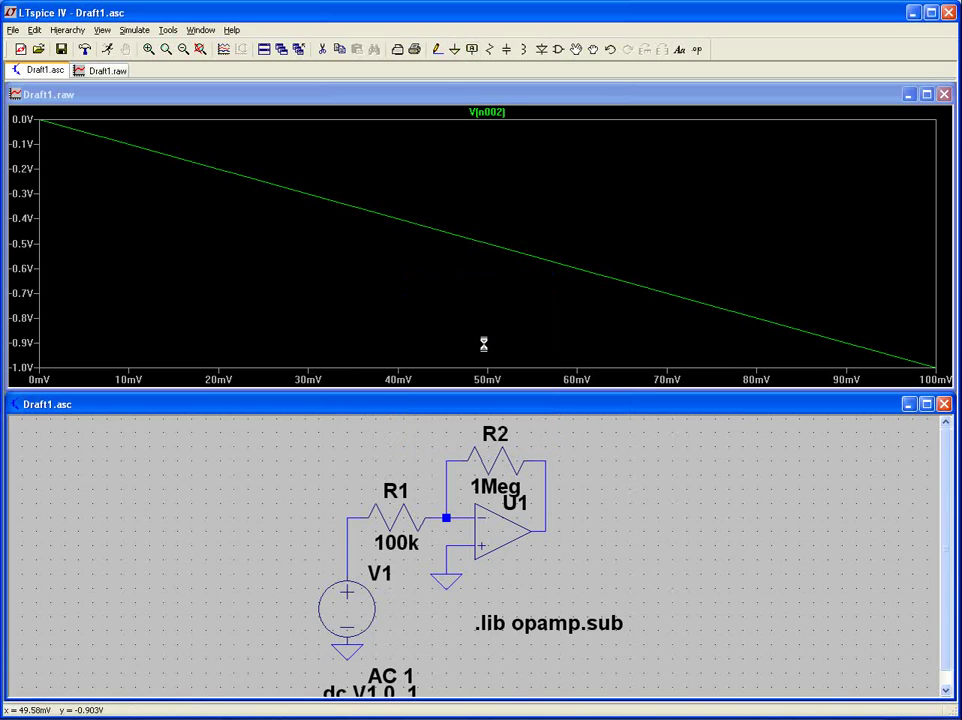
left_click(558, 531)
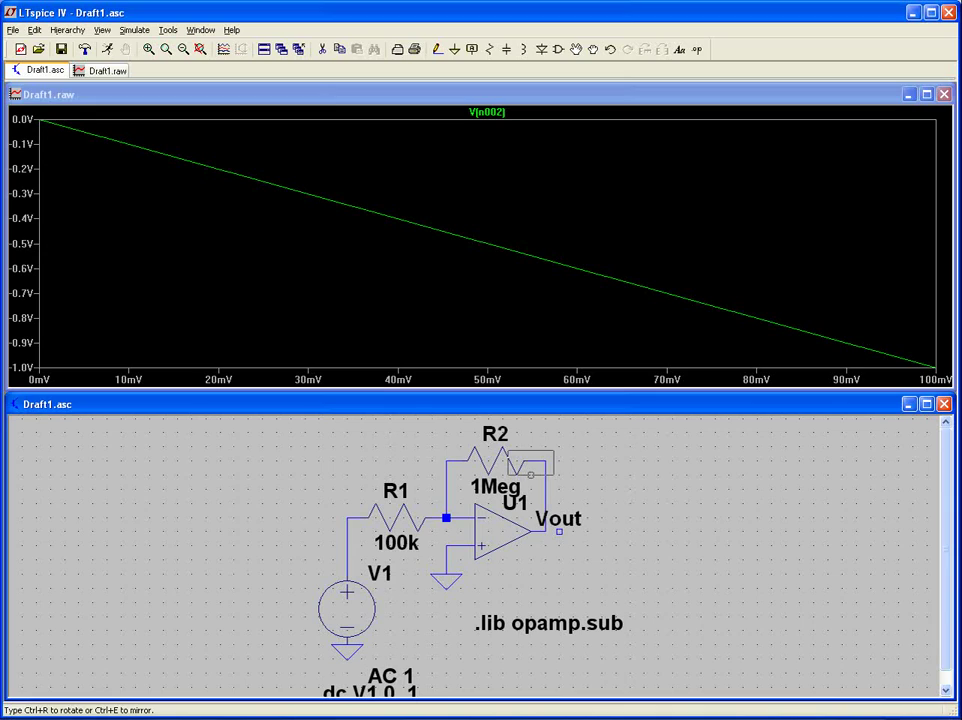
left_click(545, 461)
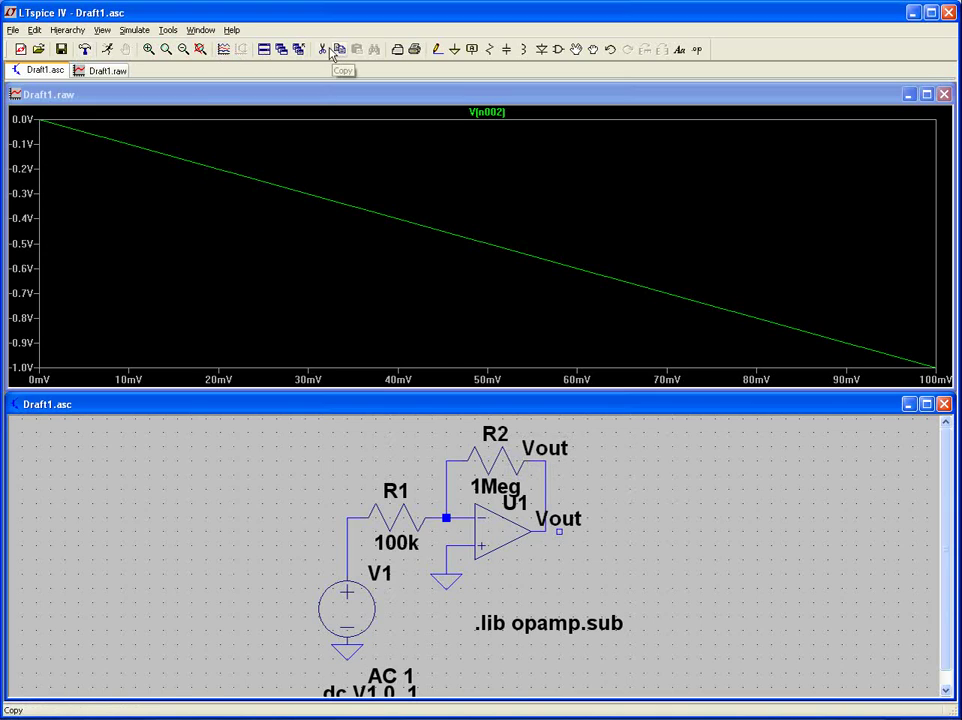
left_click(558, 524)
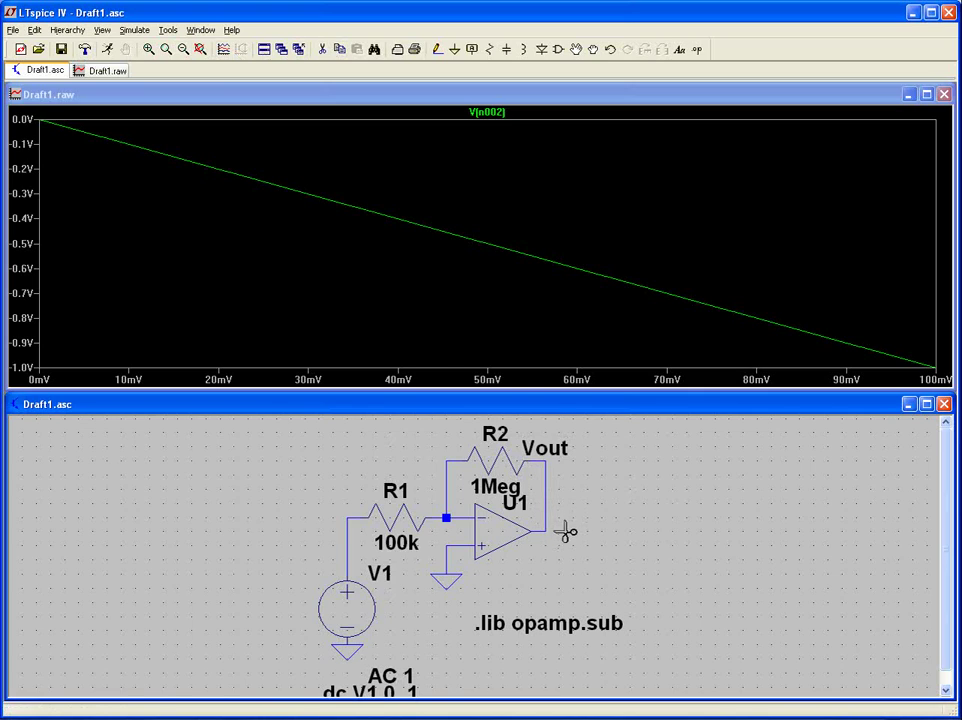
Rerun the DC sweep and add the Vout net's voltage to the plot.
left_click(160, 84)
left_click(107, 49)
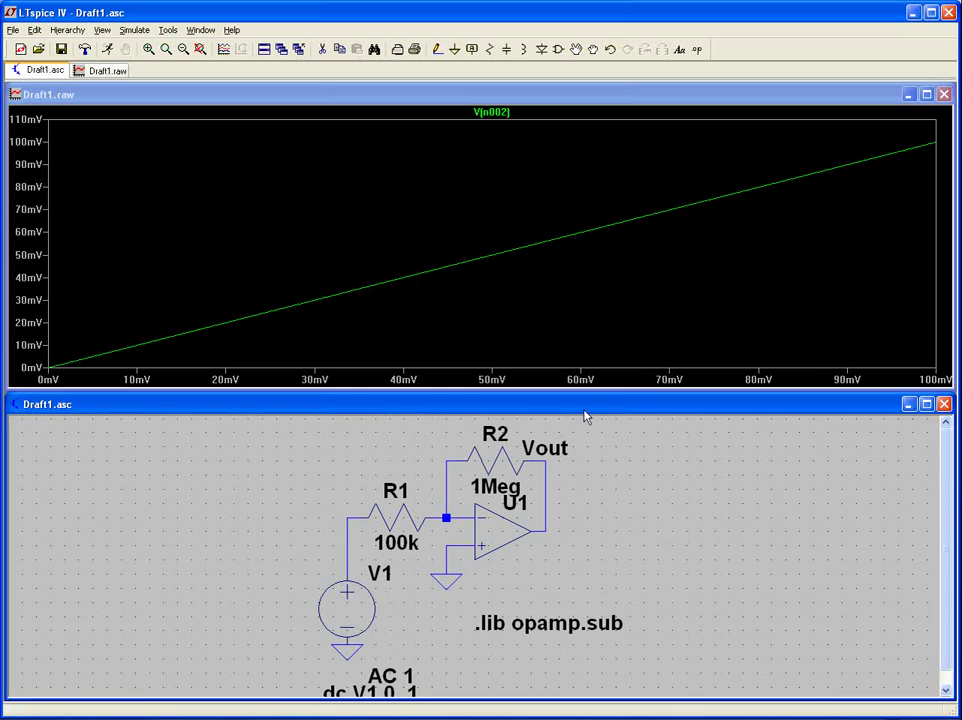
left_click(551, 526)
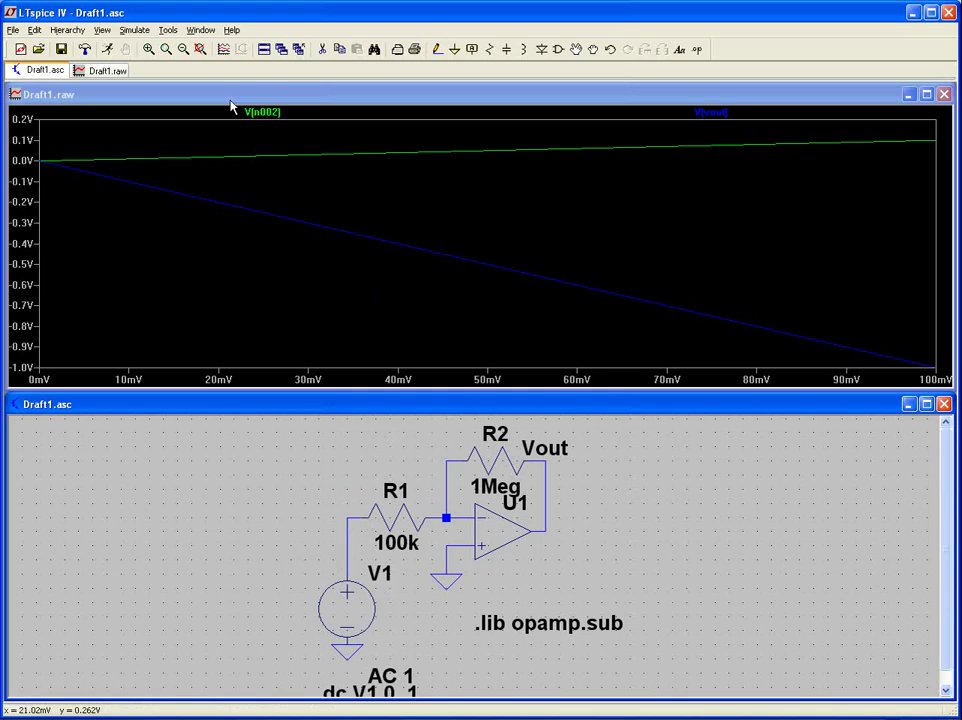
Invert the plotted output trace by changing its expression to -V(vout).
left_click(292, 103)
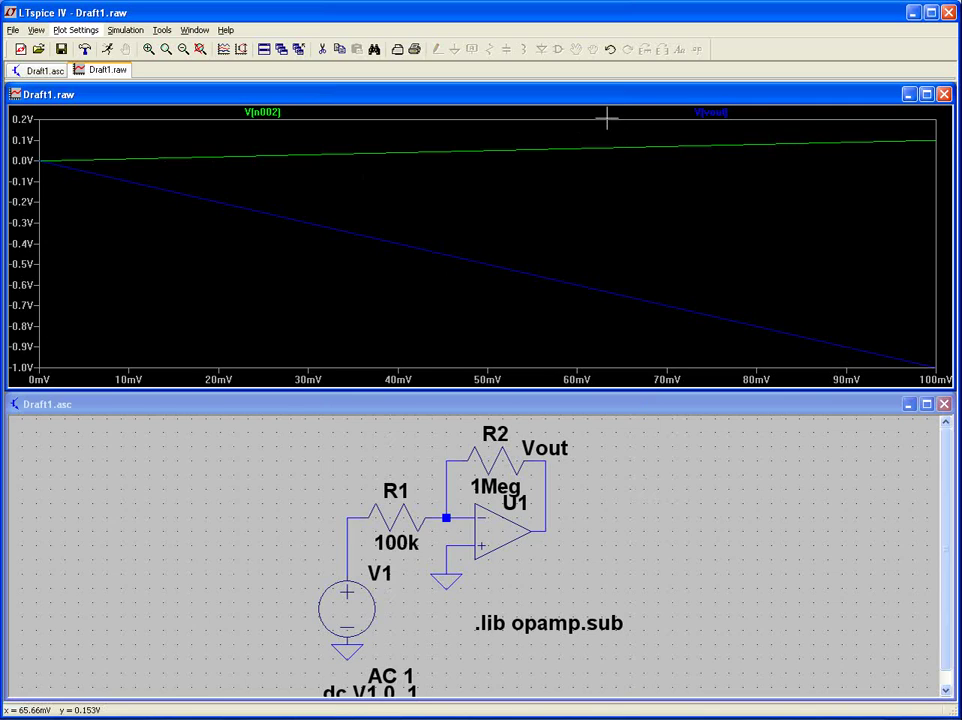
right_click(724, 114)
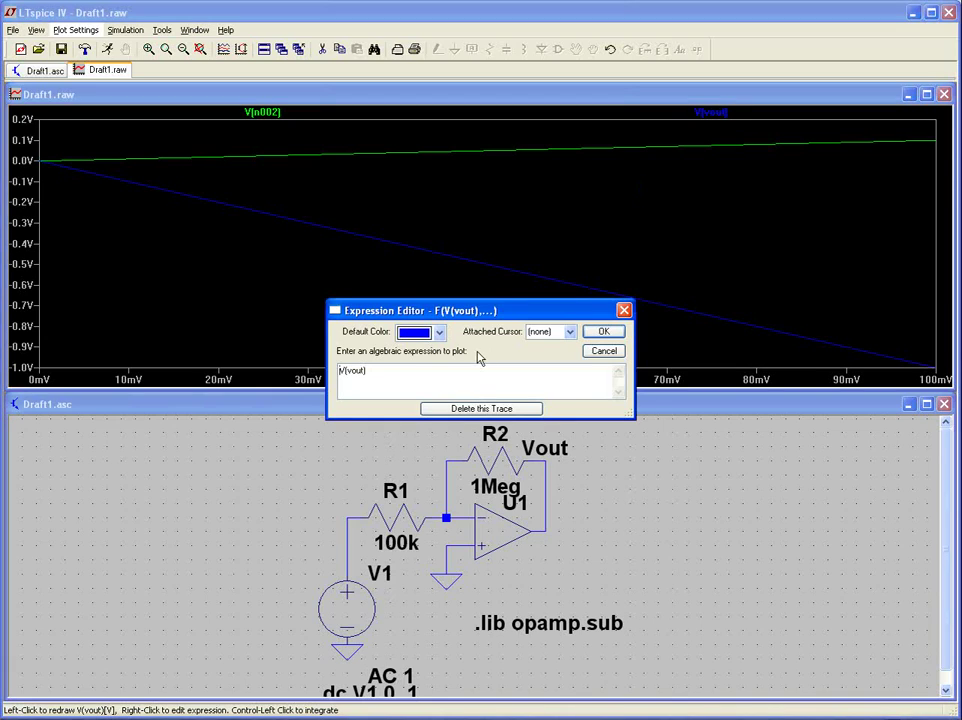
type("-")
left_click(609, 333)
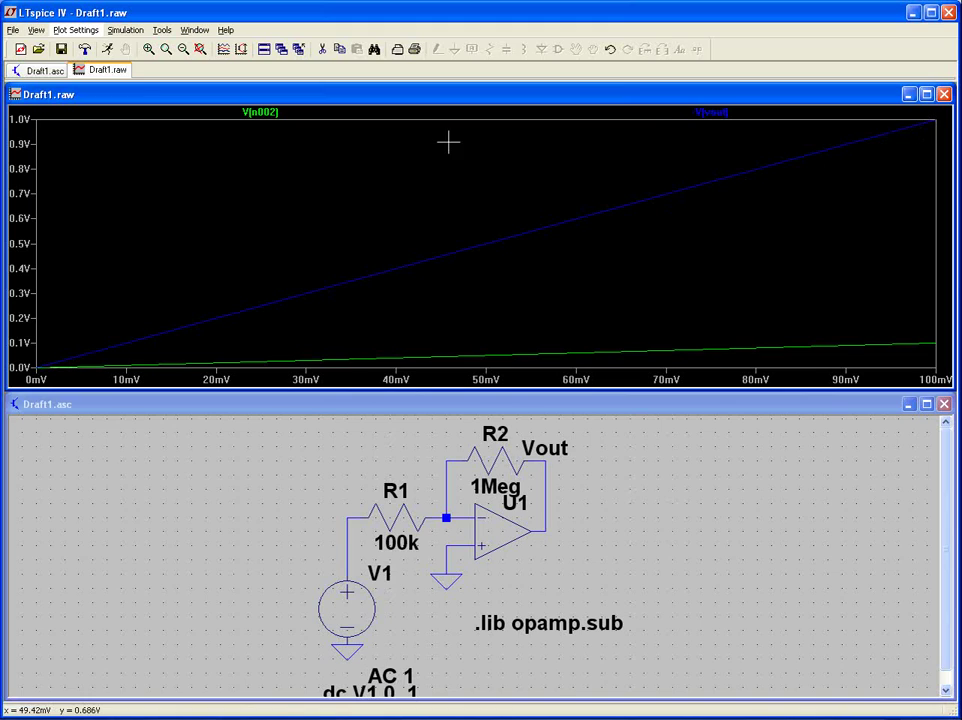
Attach cursor 2 to the V(n002) trace in the DC sweep plot.
right_click(270, 113)
left_click(569, 332)
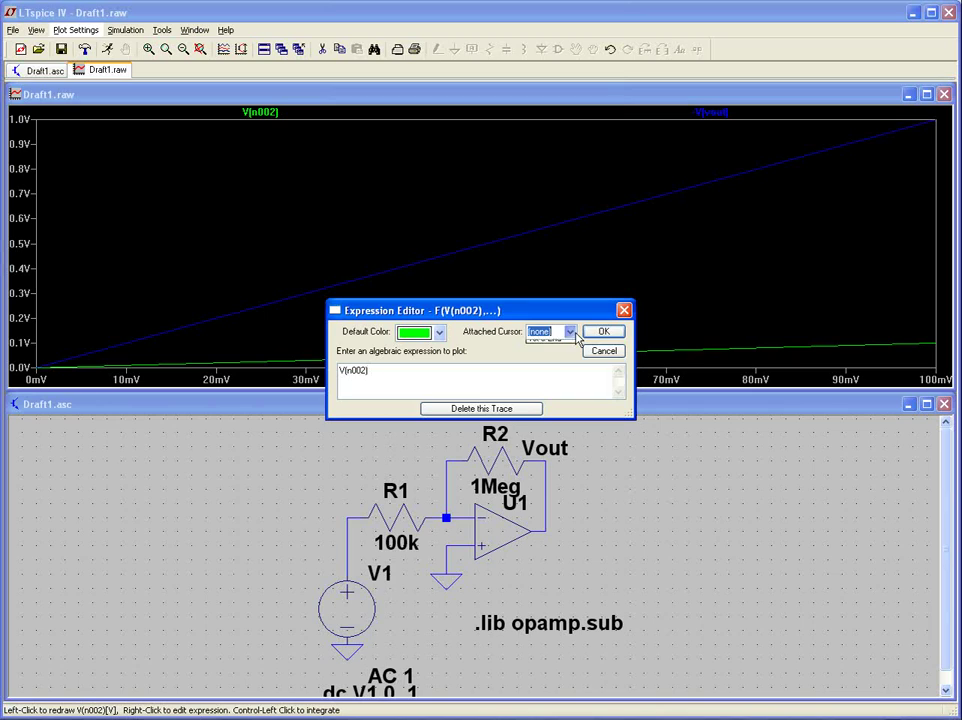
left_click(545, 365)
left_click(603, 332)
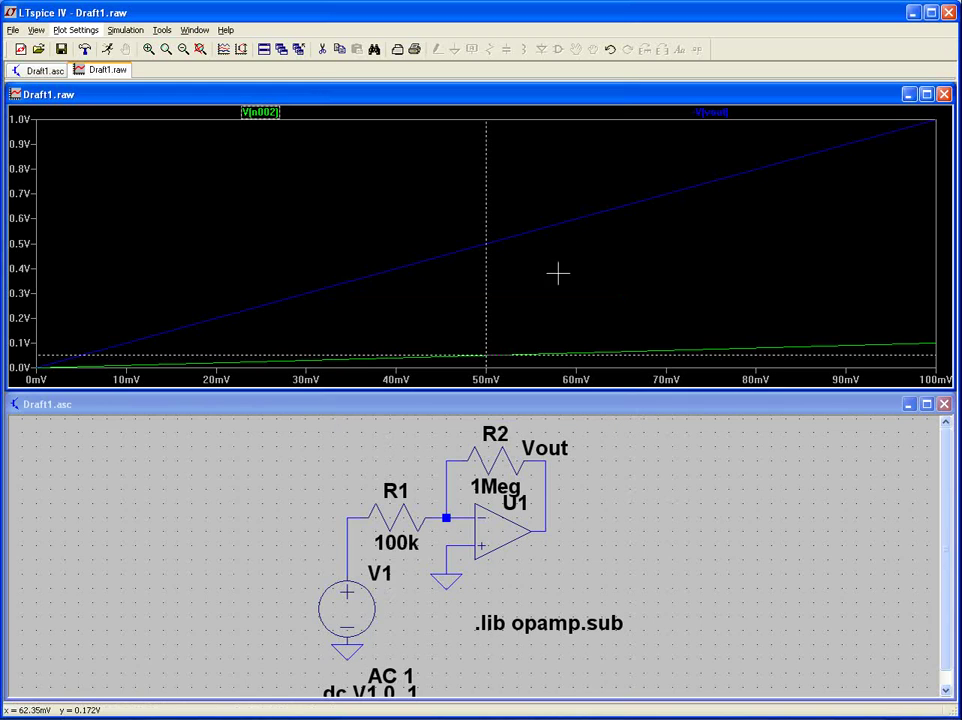
Attach cursor 1 to the -V(vout) trace to compare the input and output voltages, and close the cursor readout.
right_click(724, 117)
left_click(569, 332)
left_click(548, 357)
left_click(600, 332)
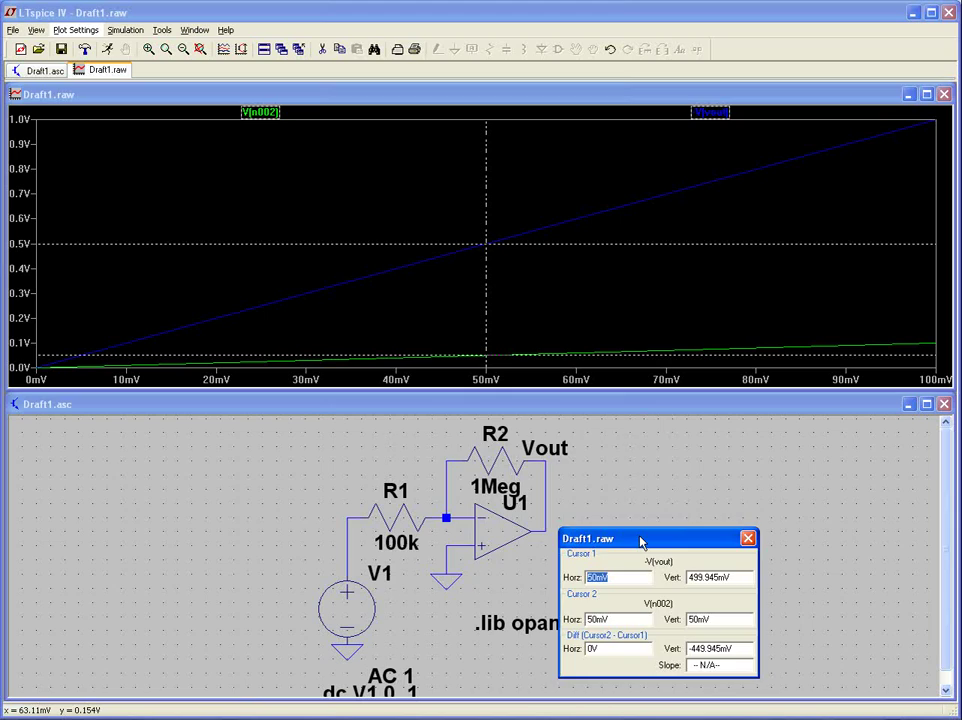
left_click_drag(640, 539, 542, 443)
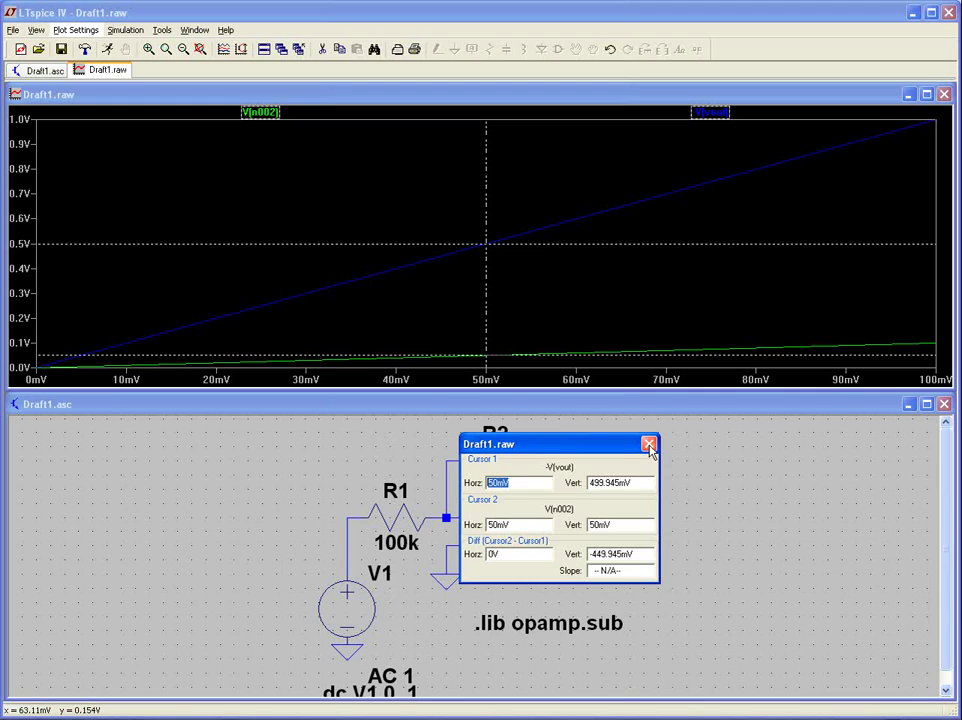
left_click(649, 446)
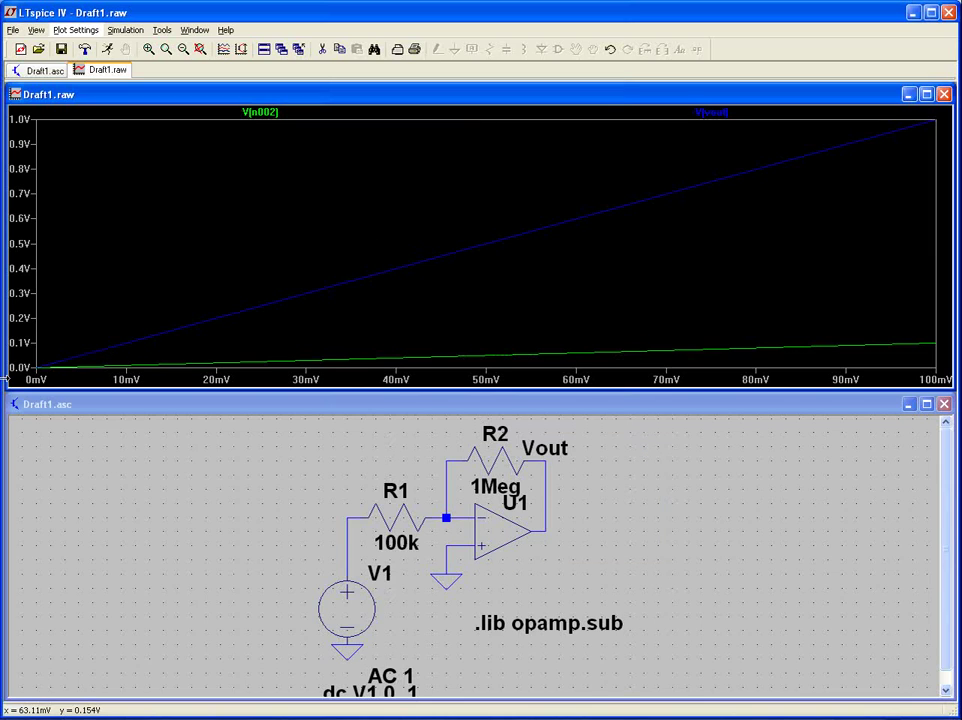